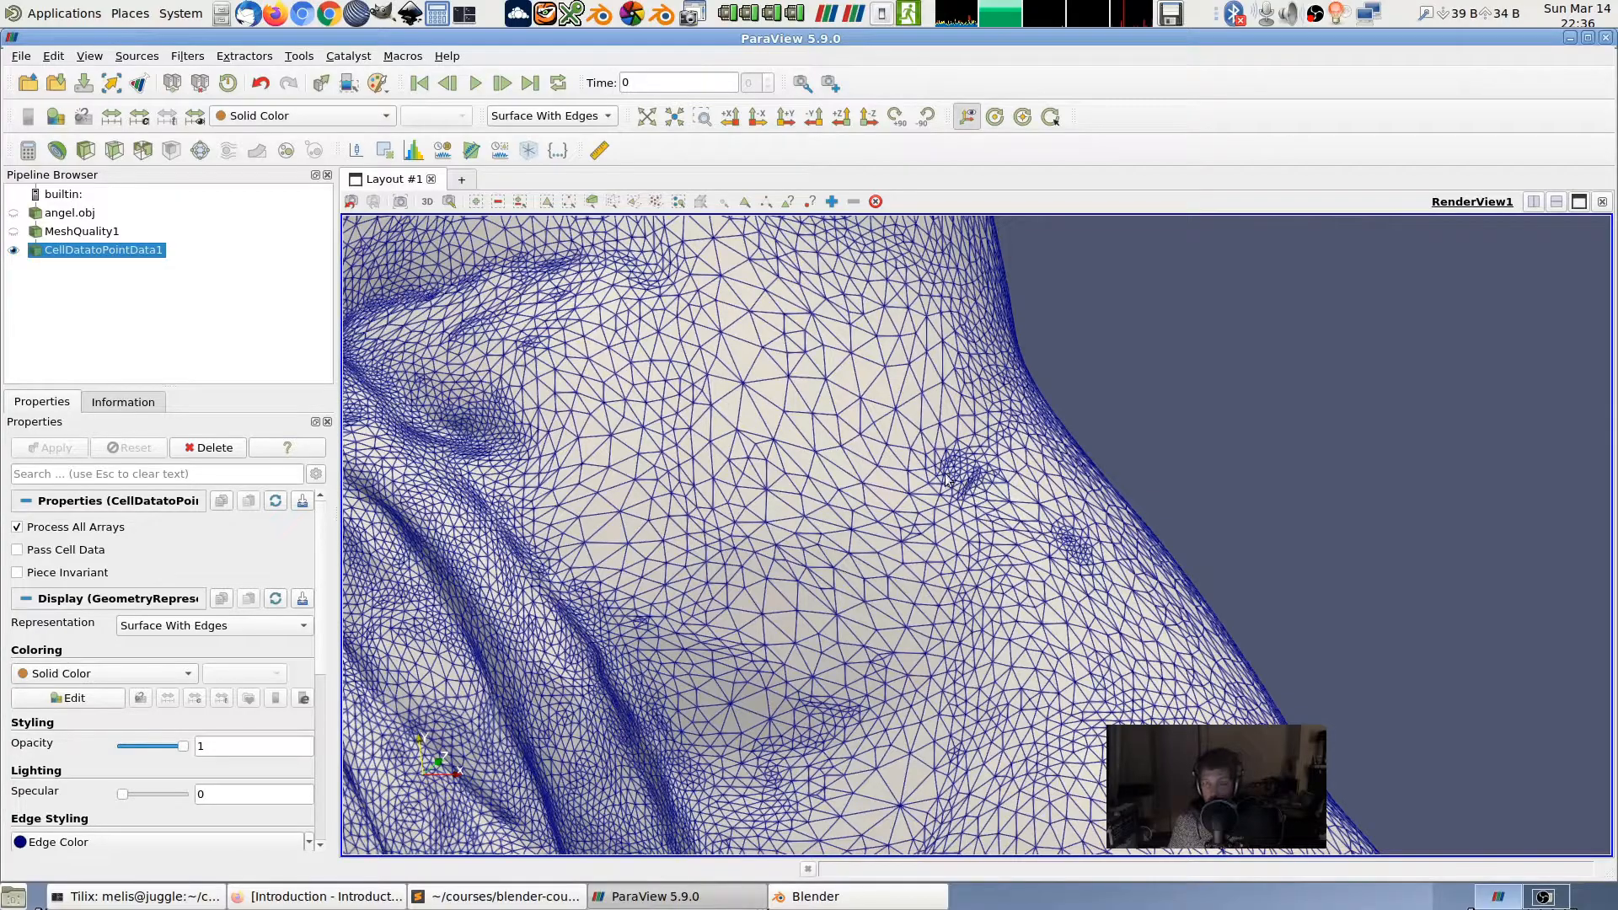
# - Change the CellDatatoPointData1 mesh's representation to Surface and view the whole angel
pyautogui.scroll(-5, 848, 381)
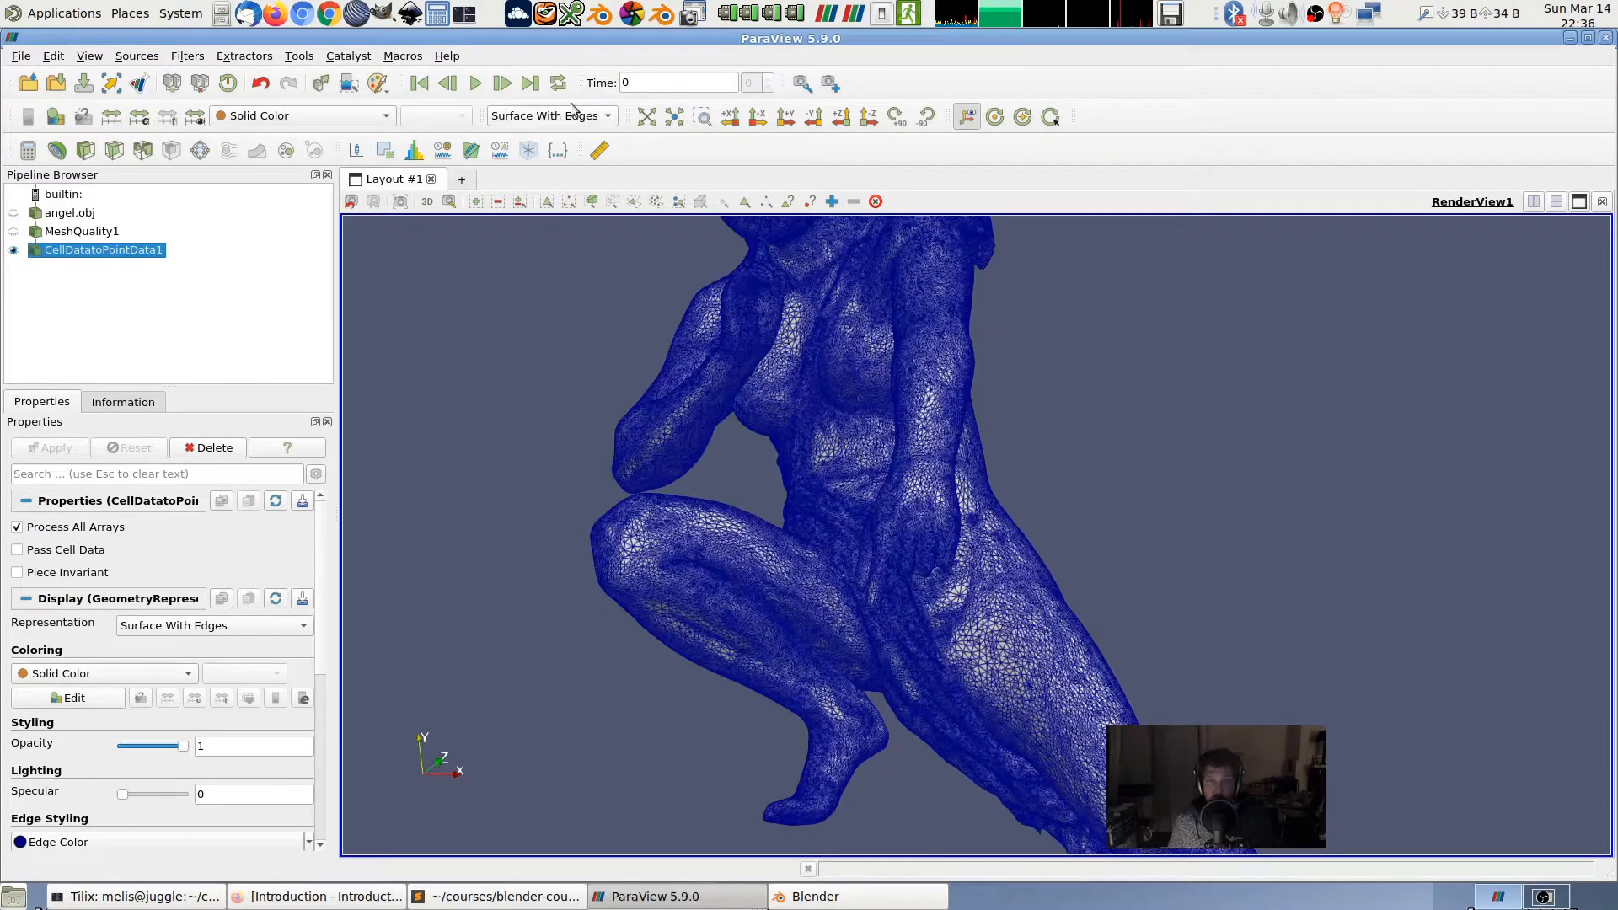
pyautogui.click(552, 116)
pyautogui.click(518, 144)
pyautogui.moveTo(786, 468); pyautogui.dragTo(857, 462)
pyautogui.scroll(-4, 857, 462)
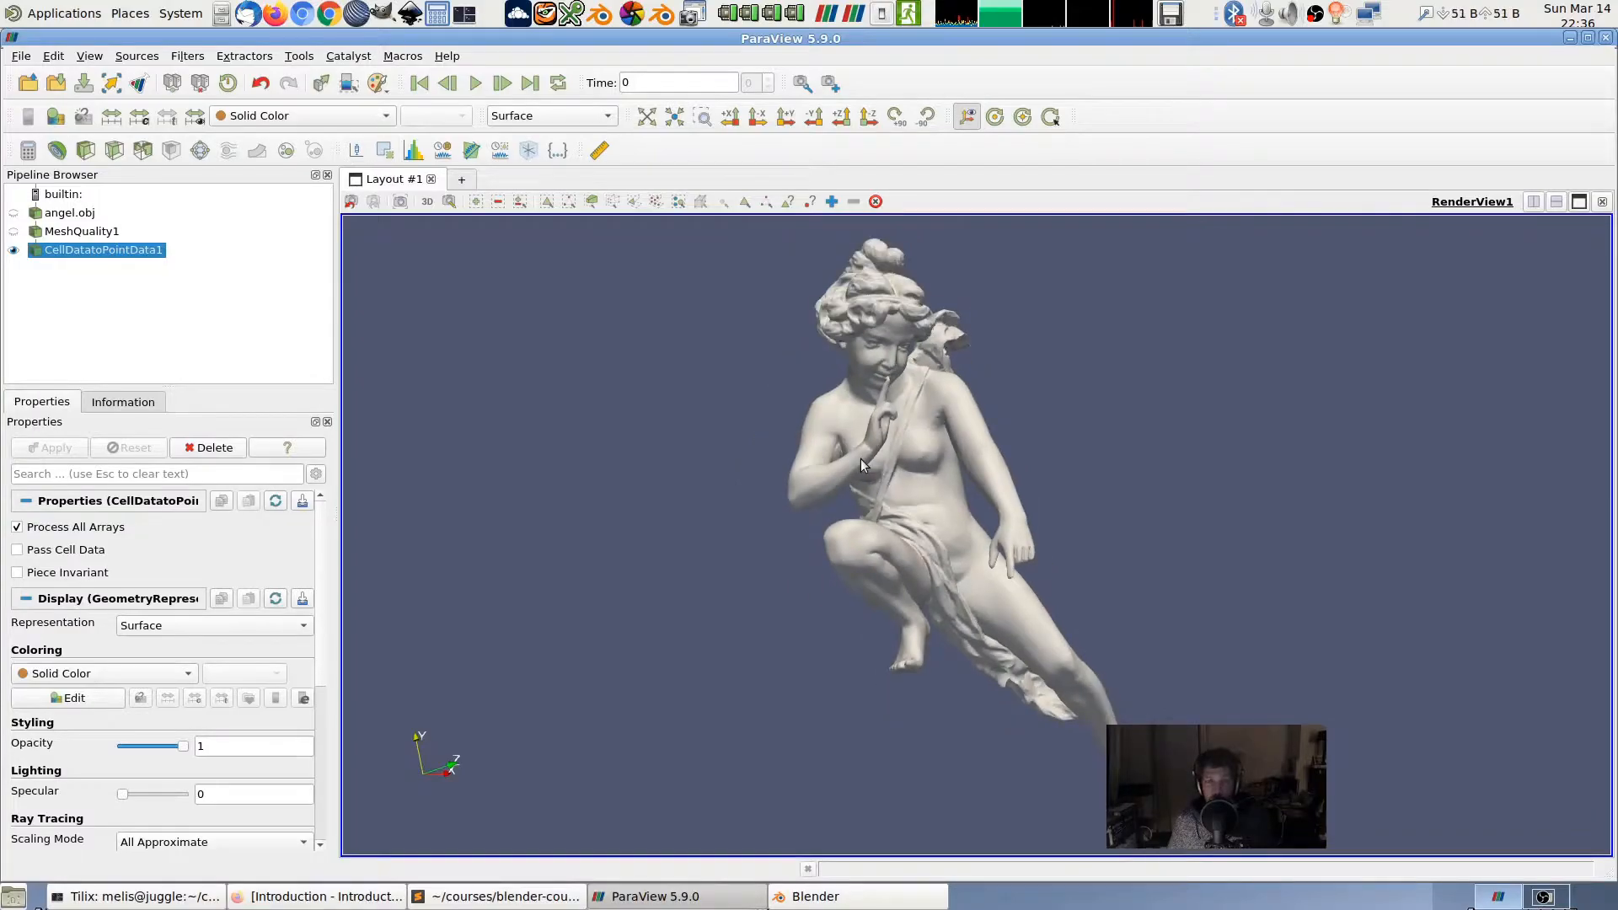
# - Colour the angel mesh by the Quality point array and check the colours on its back and legs
pyautogui.click(327, 118)
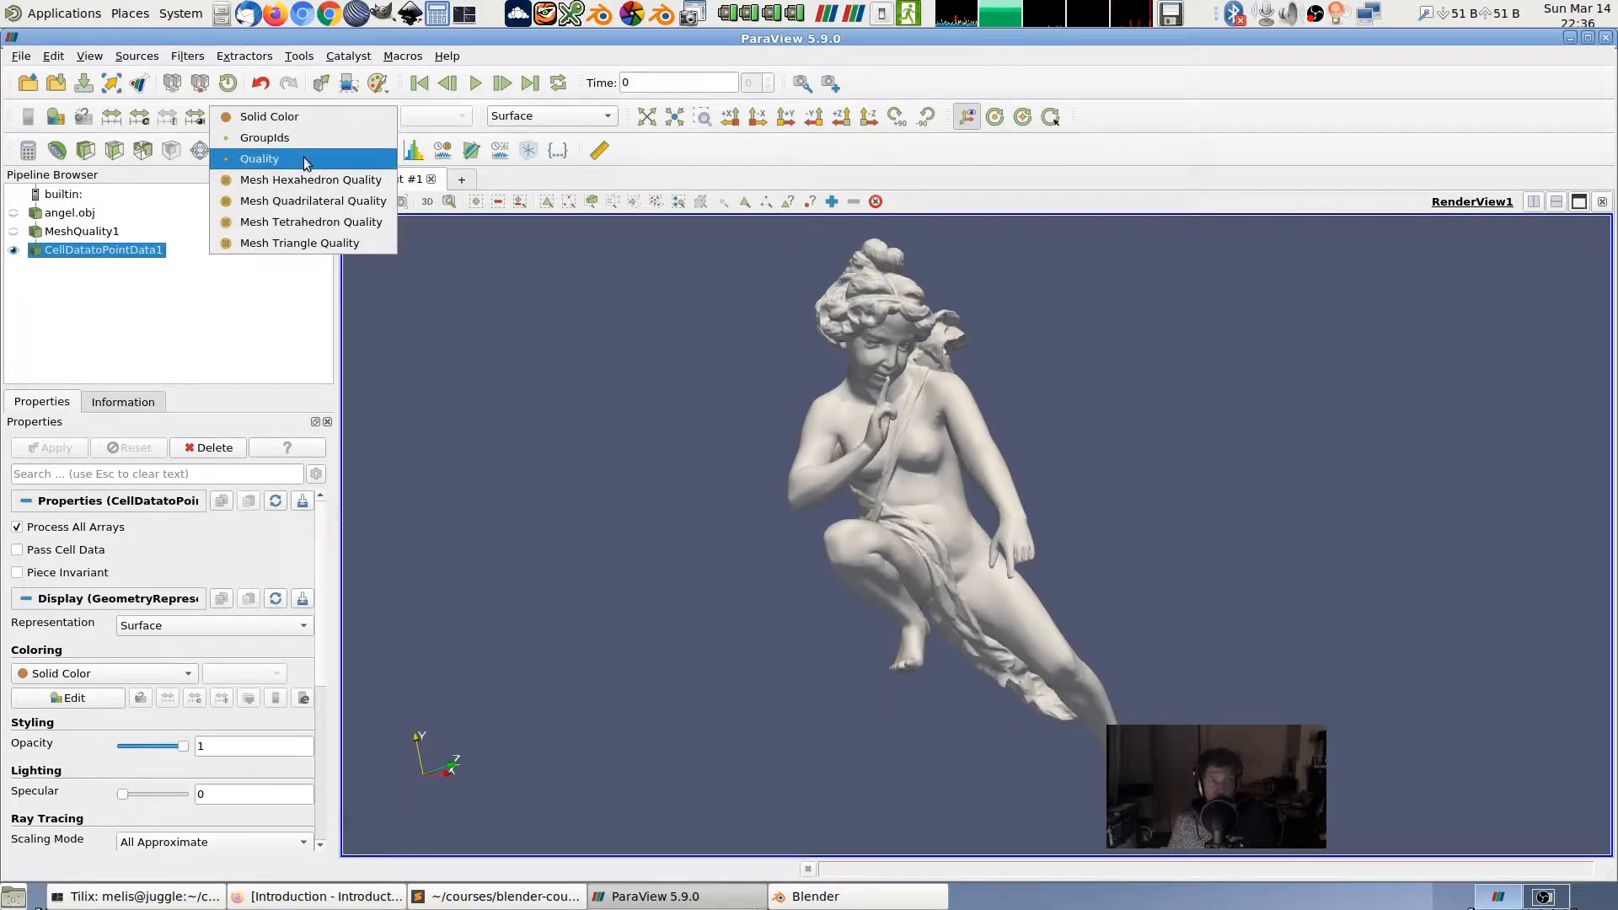
pyautogui.click(307, 158)
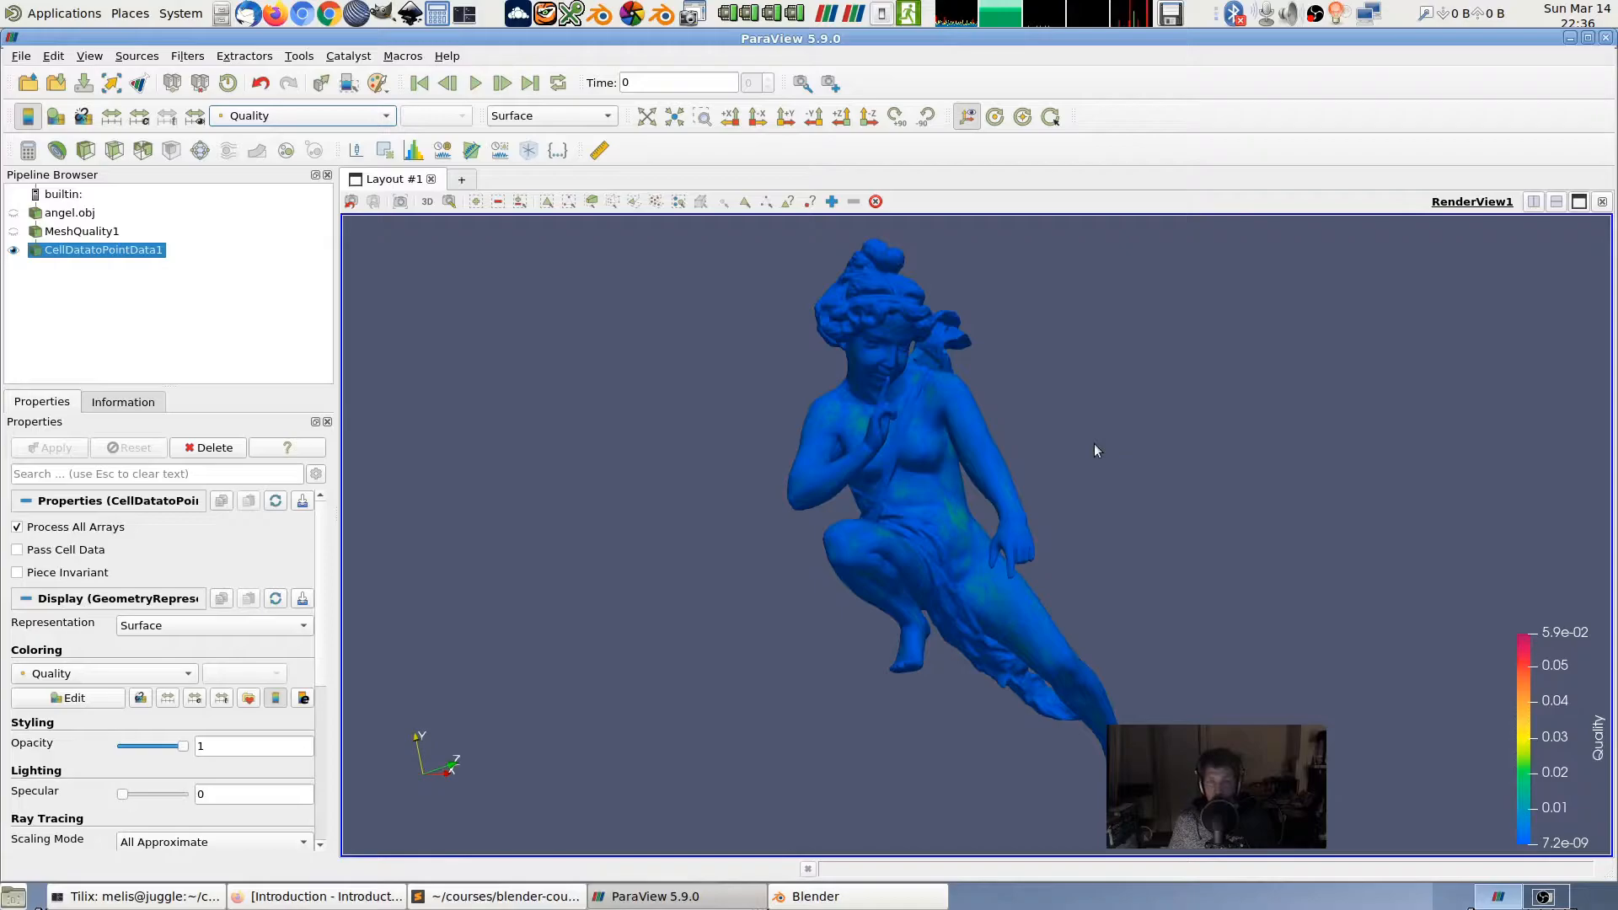
pyautogui.moveTo(1159, 484); pyautogui.dragTo(968, 504)
pyautogui.scroll(7, 967, 504)
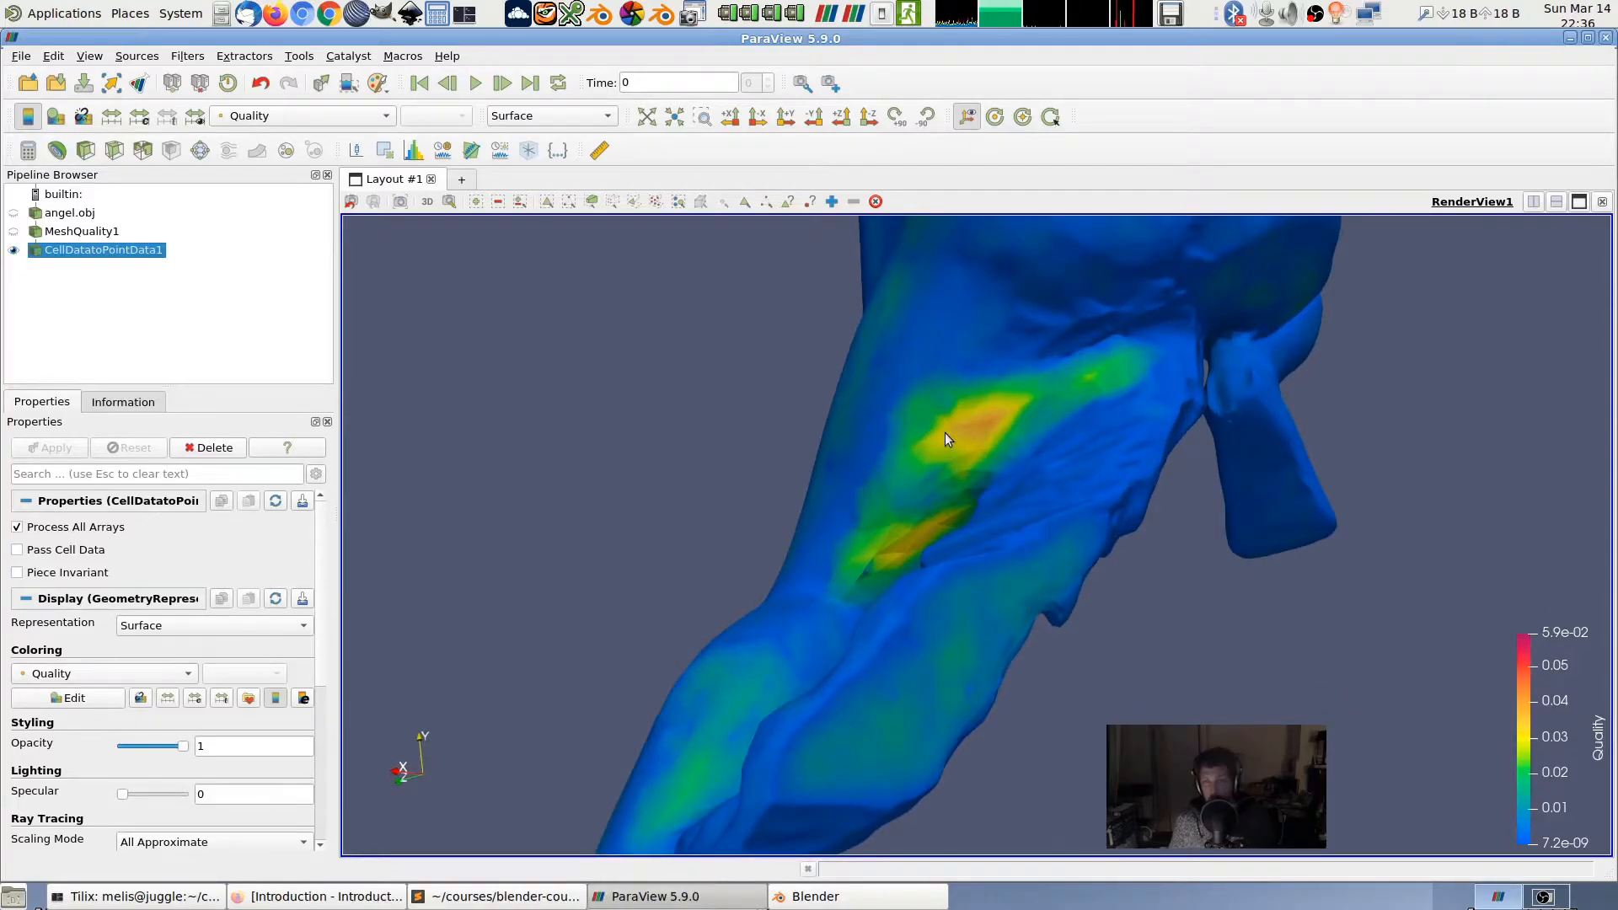
pyautogui.scroll(-7, 979, 421)
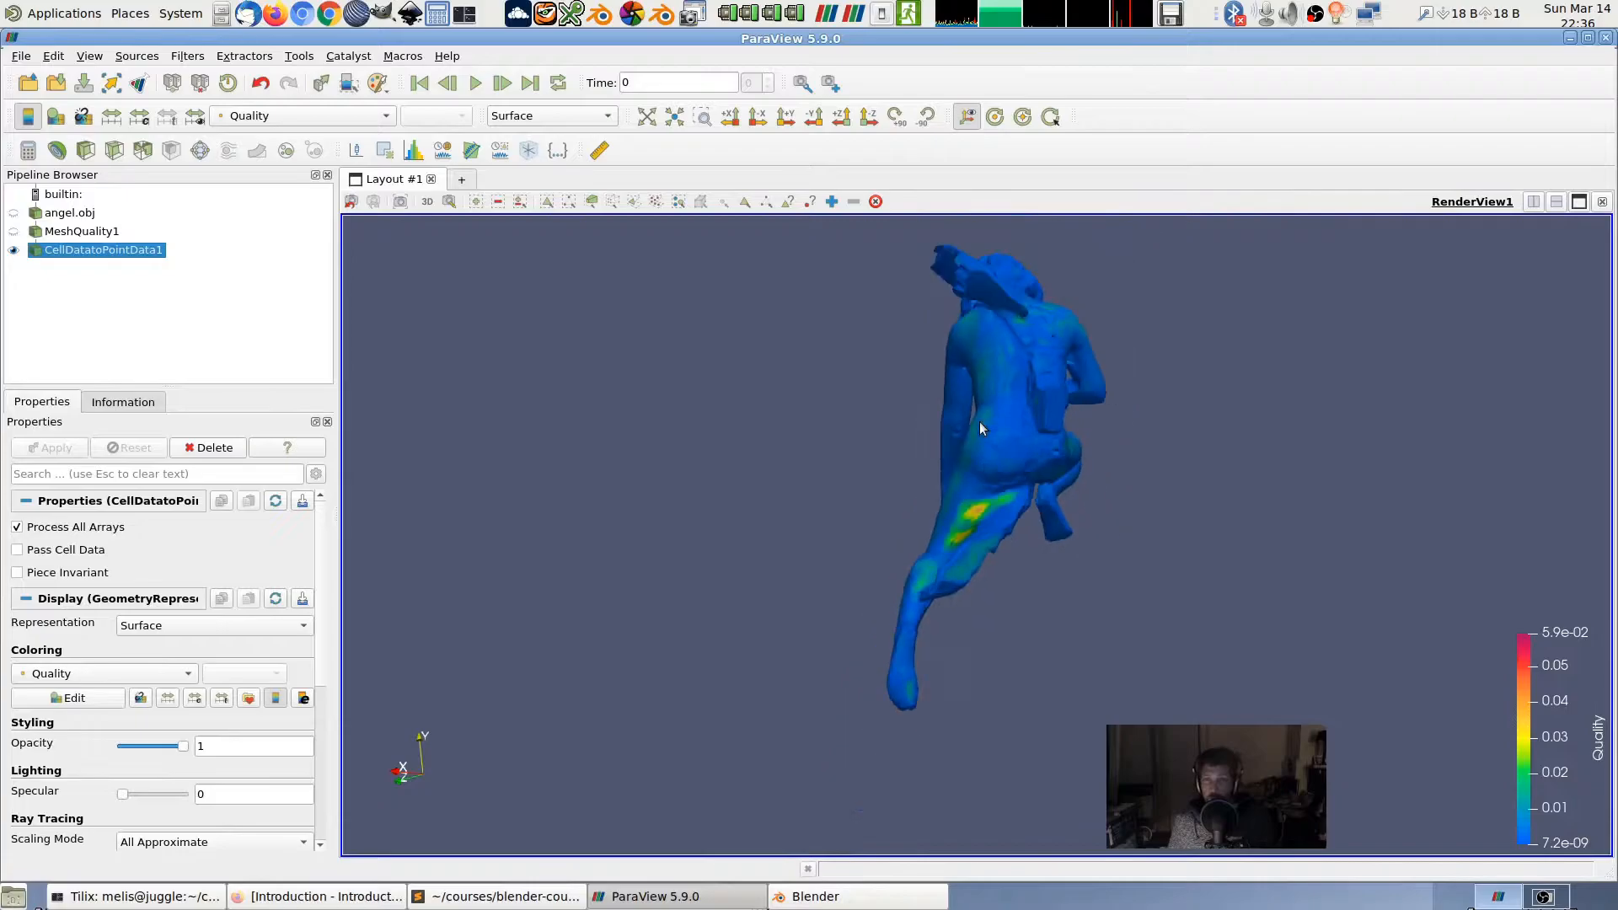
pyautogui.moveTo(937, 417); pyautogui.dragTo(1076, 441)
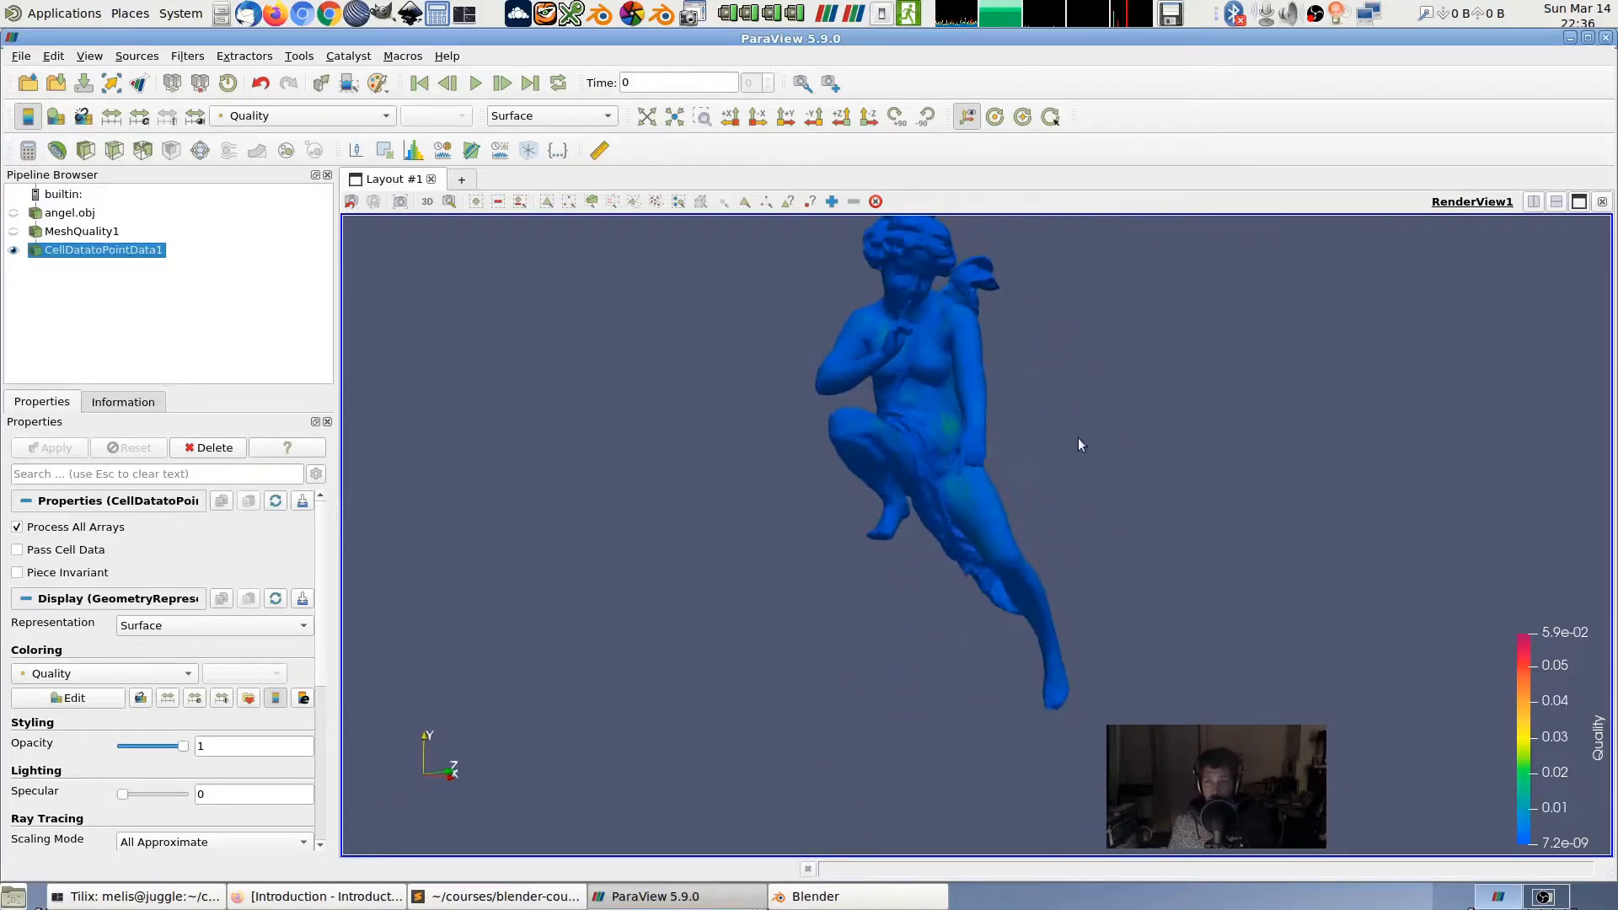
pyautogui.moveTo(926, 412); pyautogui.dragTo(905, 485)
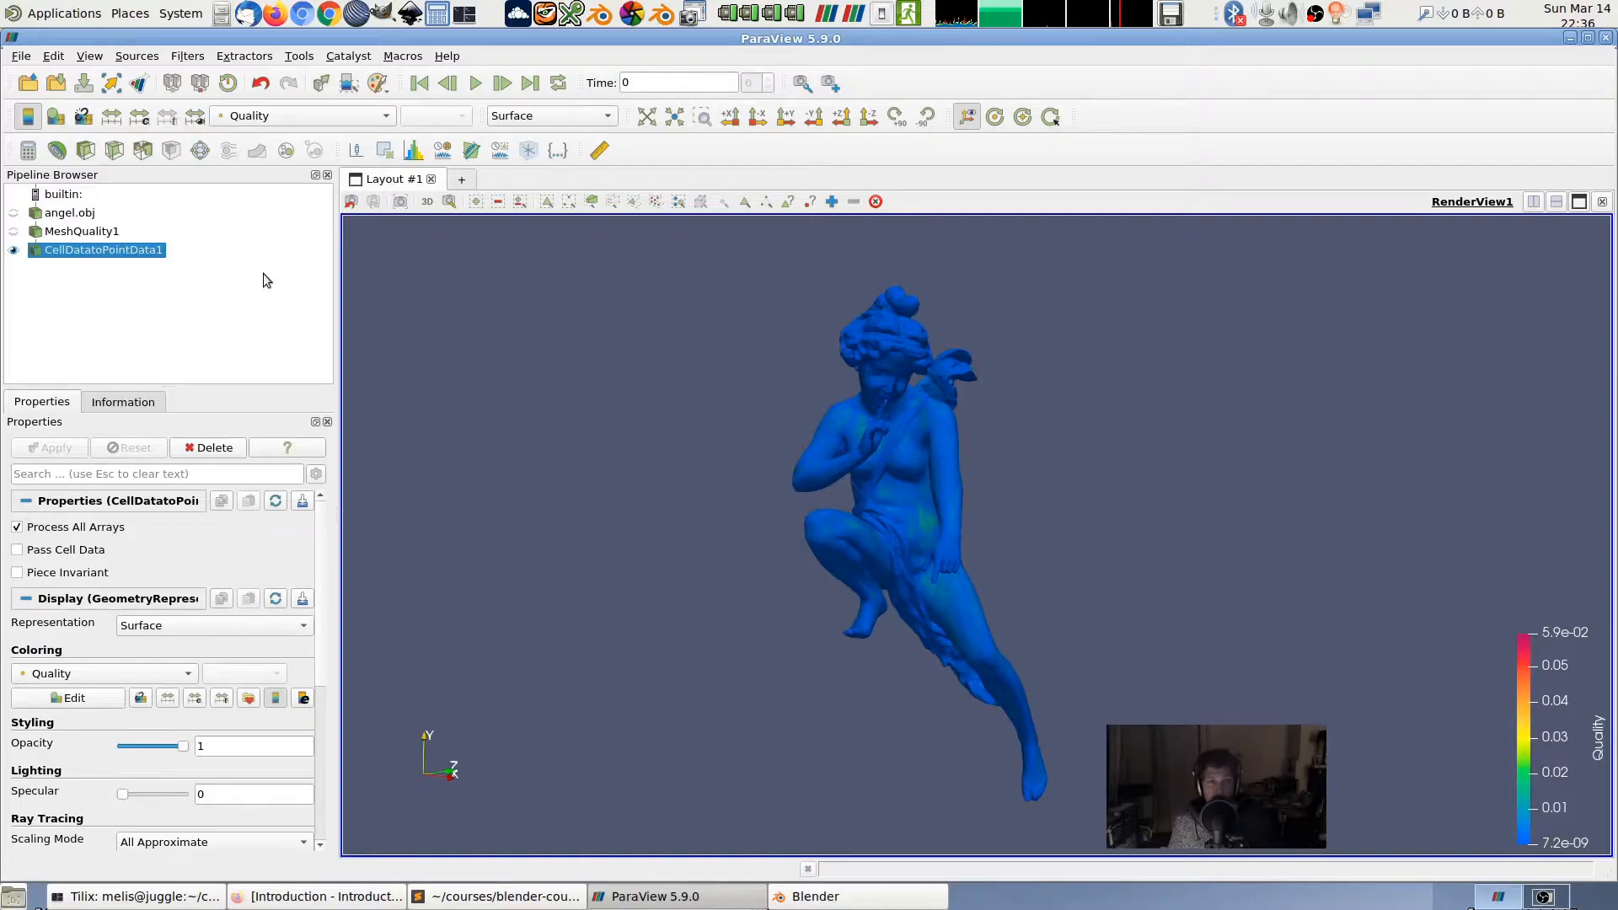
# - Save the CellDatatoPointData1 data in PLY Polygonal File Format, overwriting angel-triangle-quality.ply in the importing_data folder
pyautogui.click(21, 56)
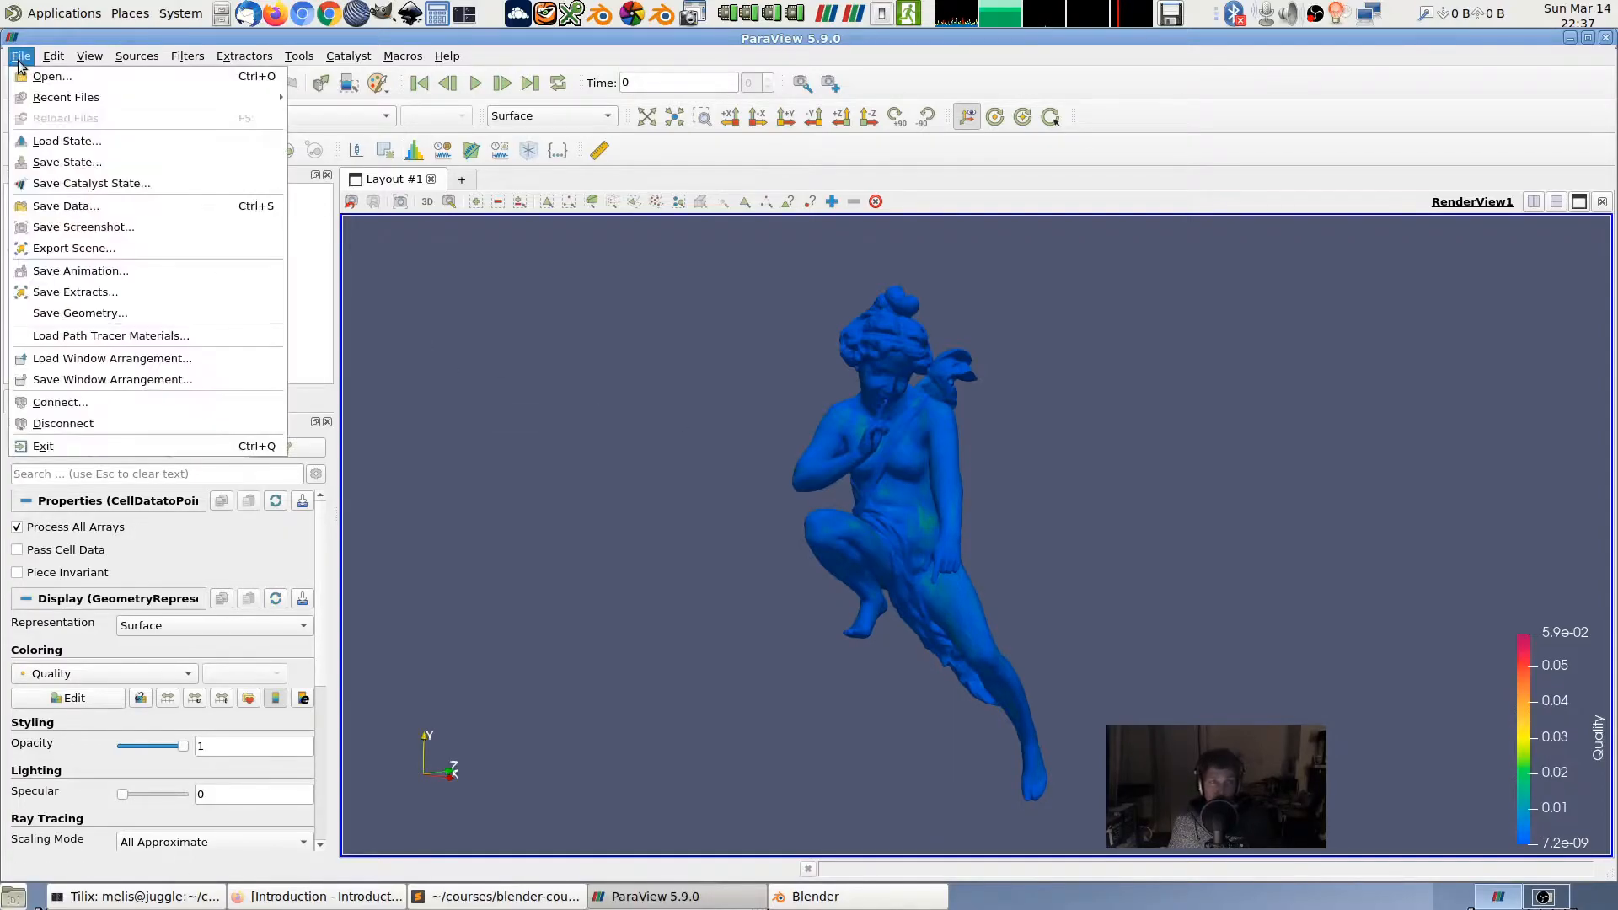
pyautogui.click(39, 206)
pyautogui.moveTo(688, 288); pyautogui.dragTo(710, 305)
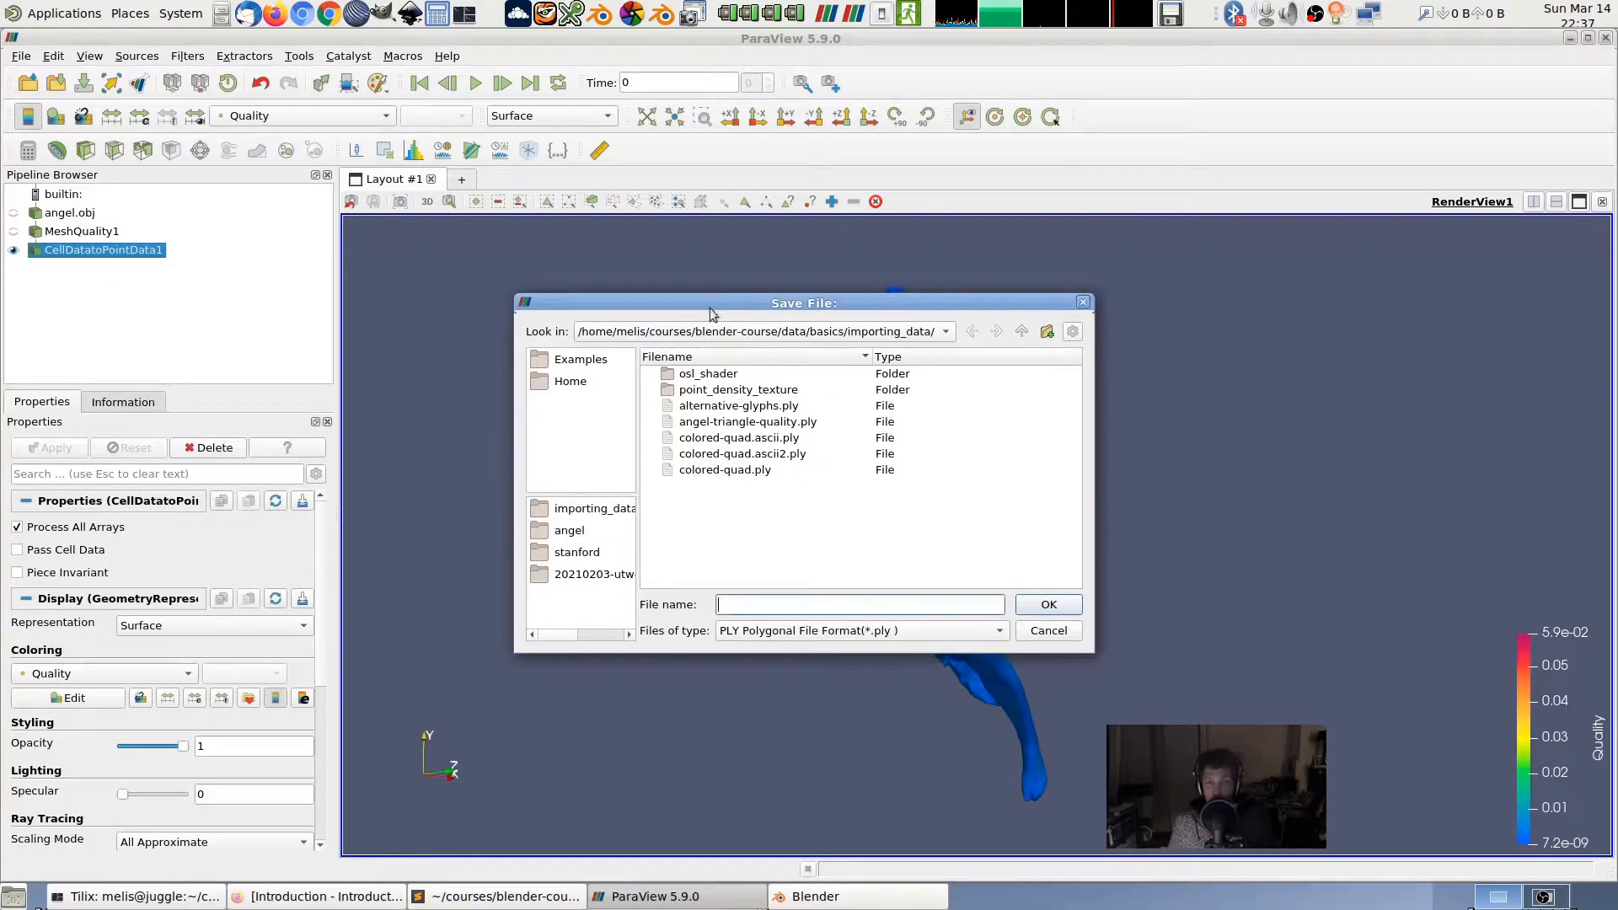
pyautogui.click(768, 635)
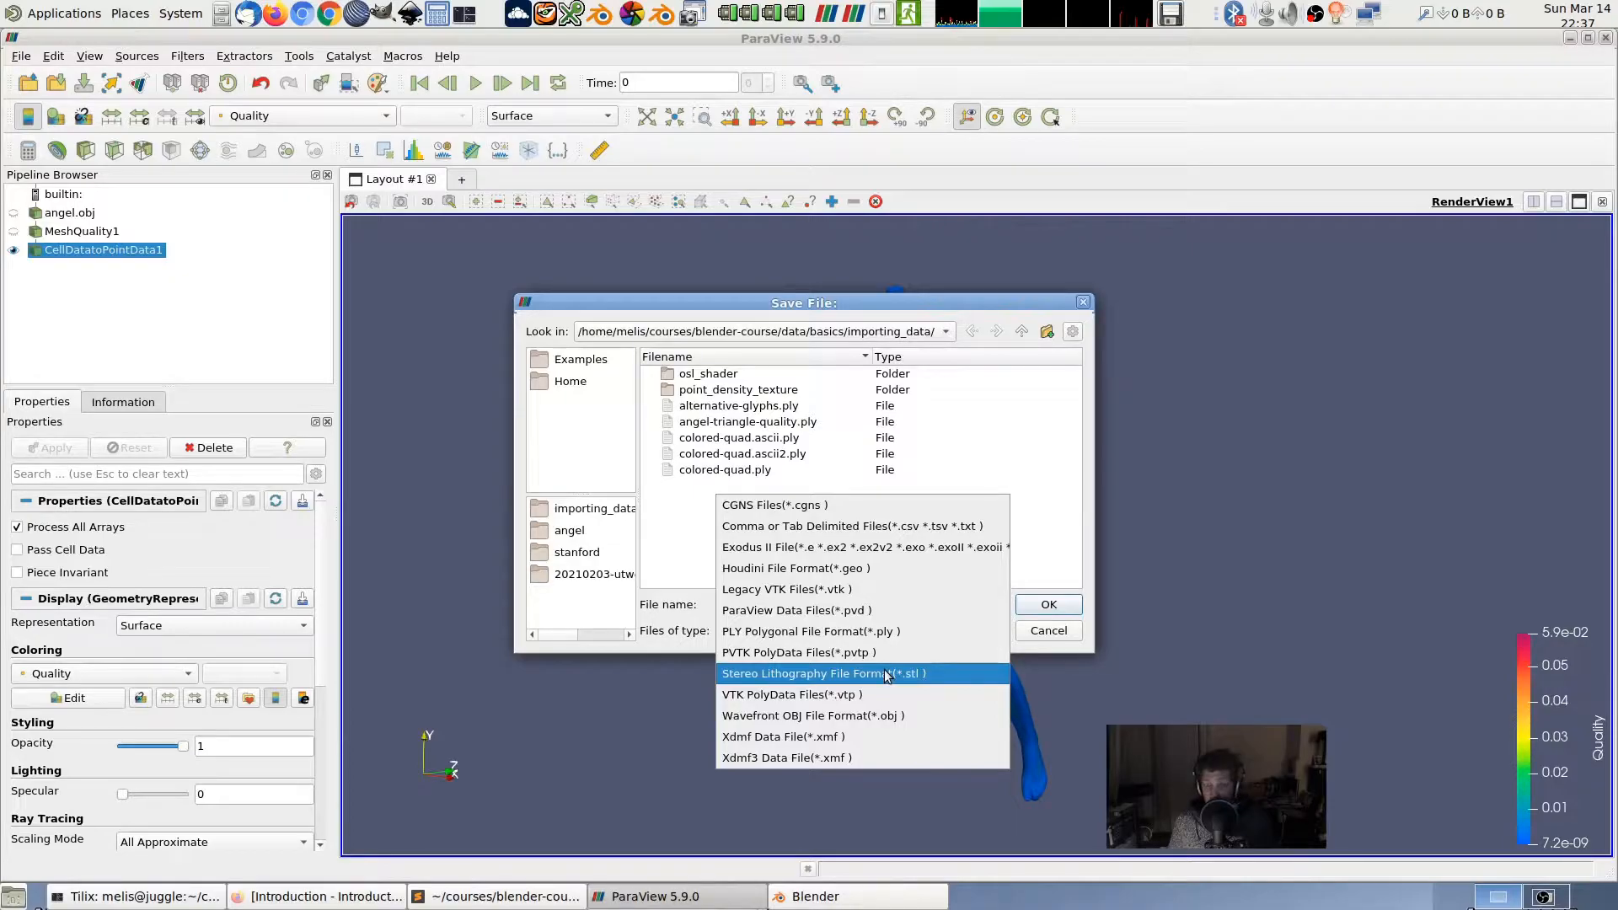
pyautogui.click(799, 631)
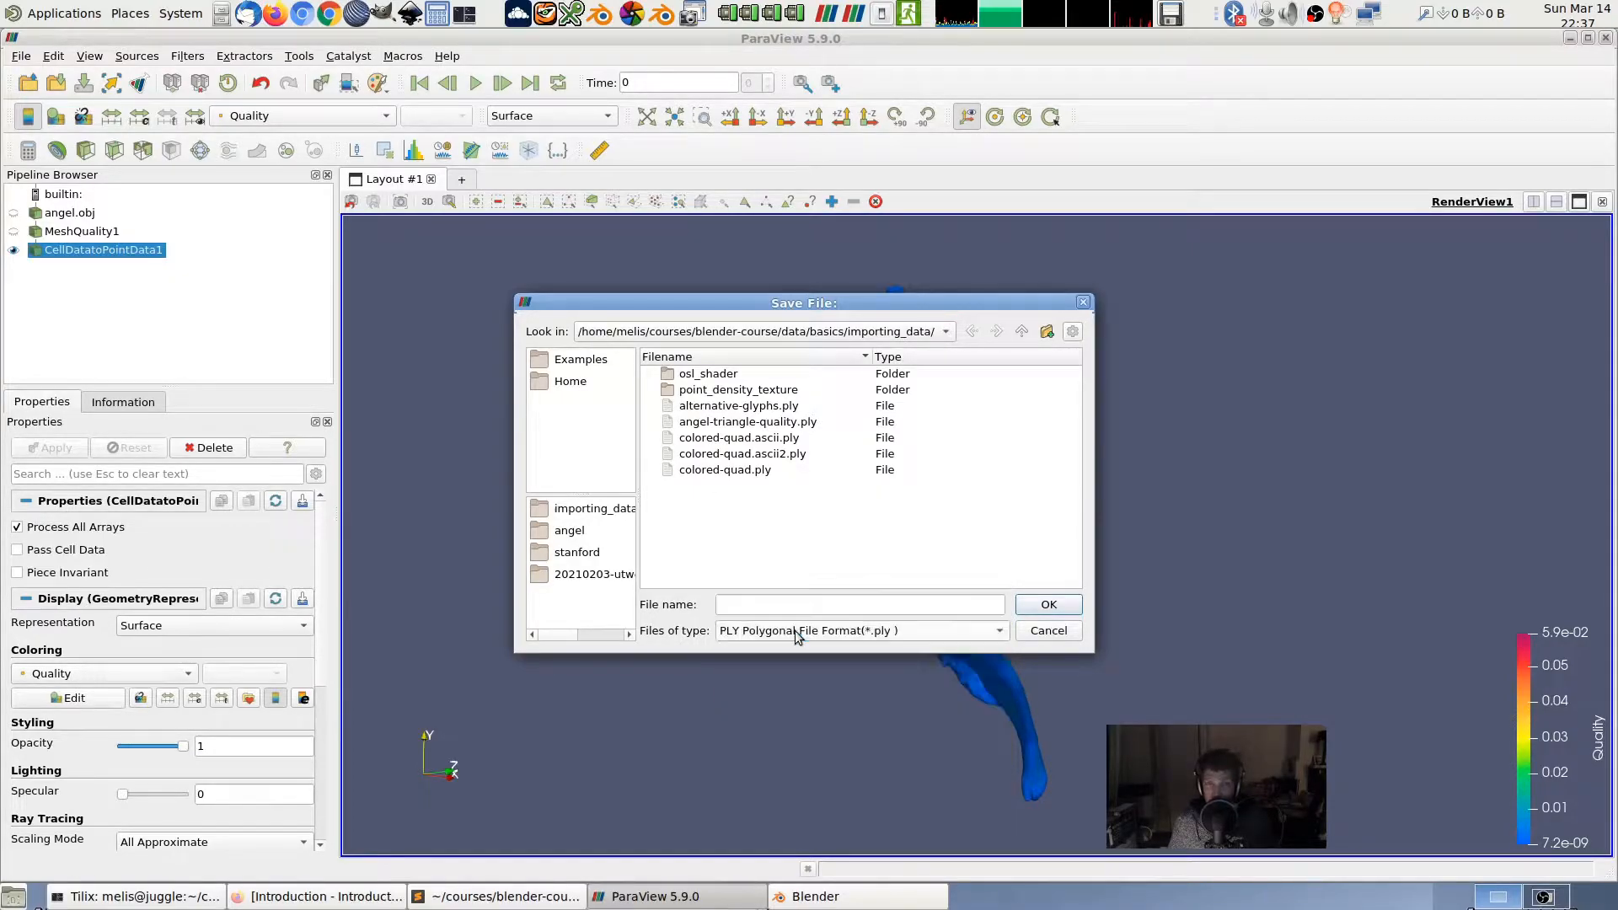
pyautogui.doubleClick(749, 427)
pyautogui.click(969, 486)
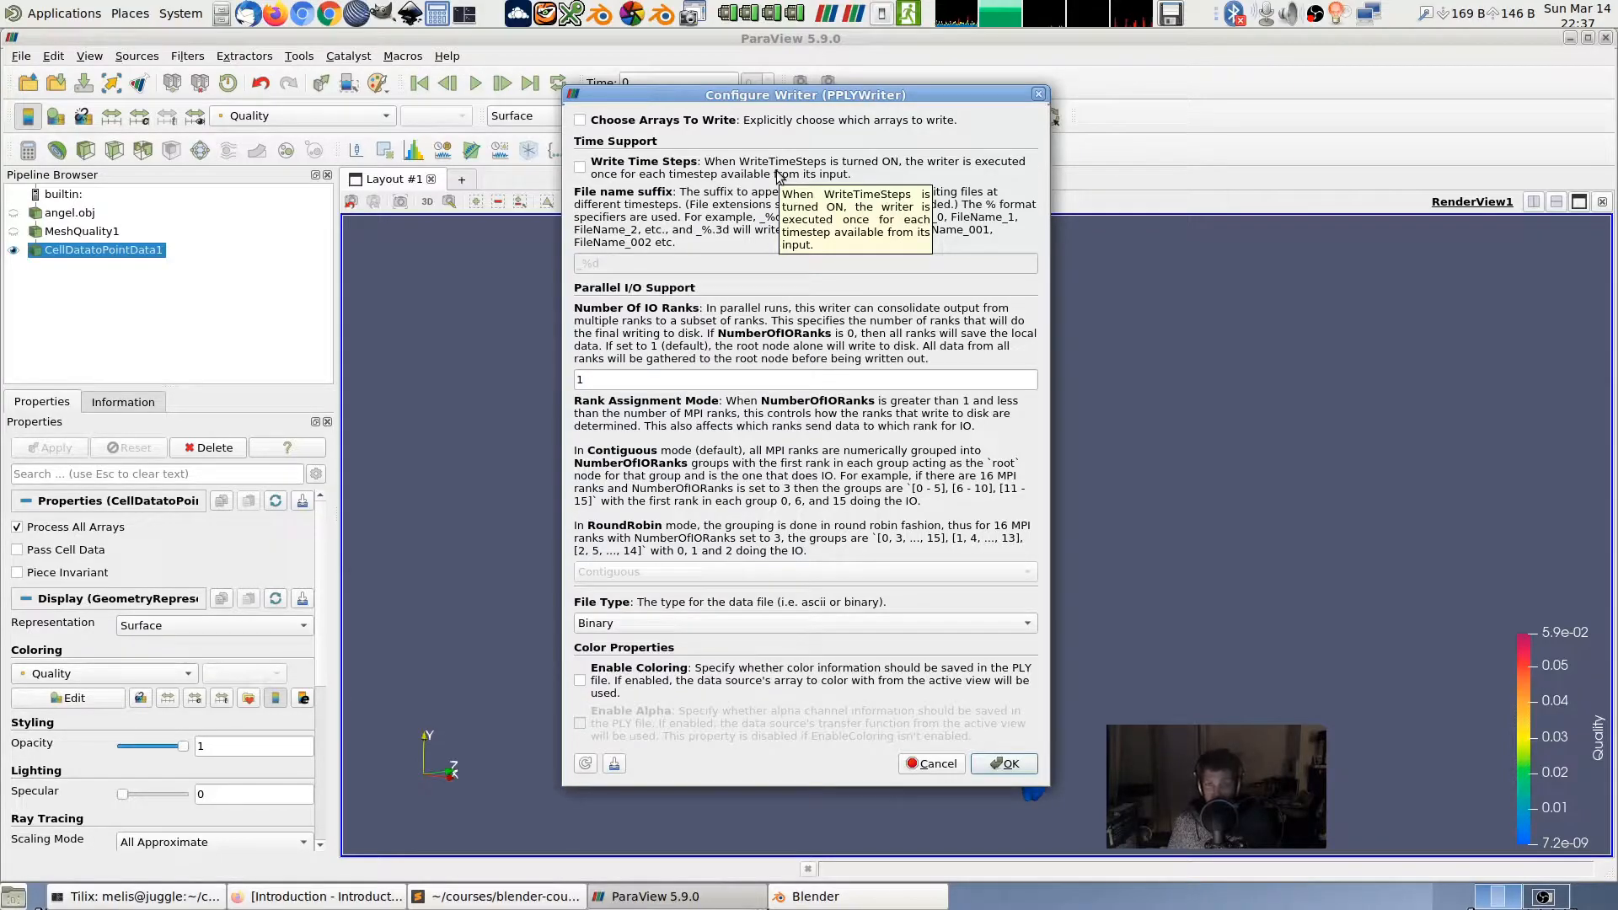
# - Keep the PLY writer's file type at Binary, turn on Enable Coloring and write the file
pyautogui.click(647, 625)
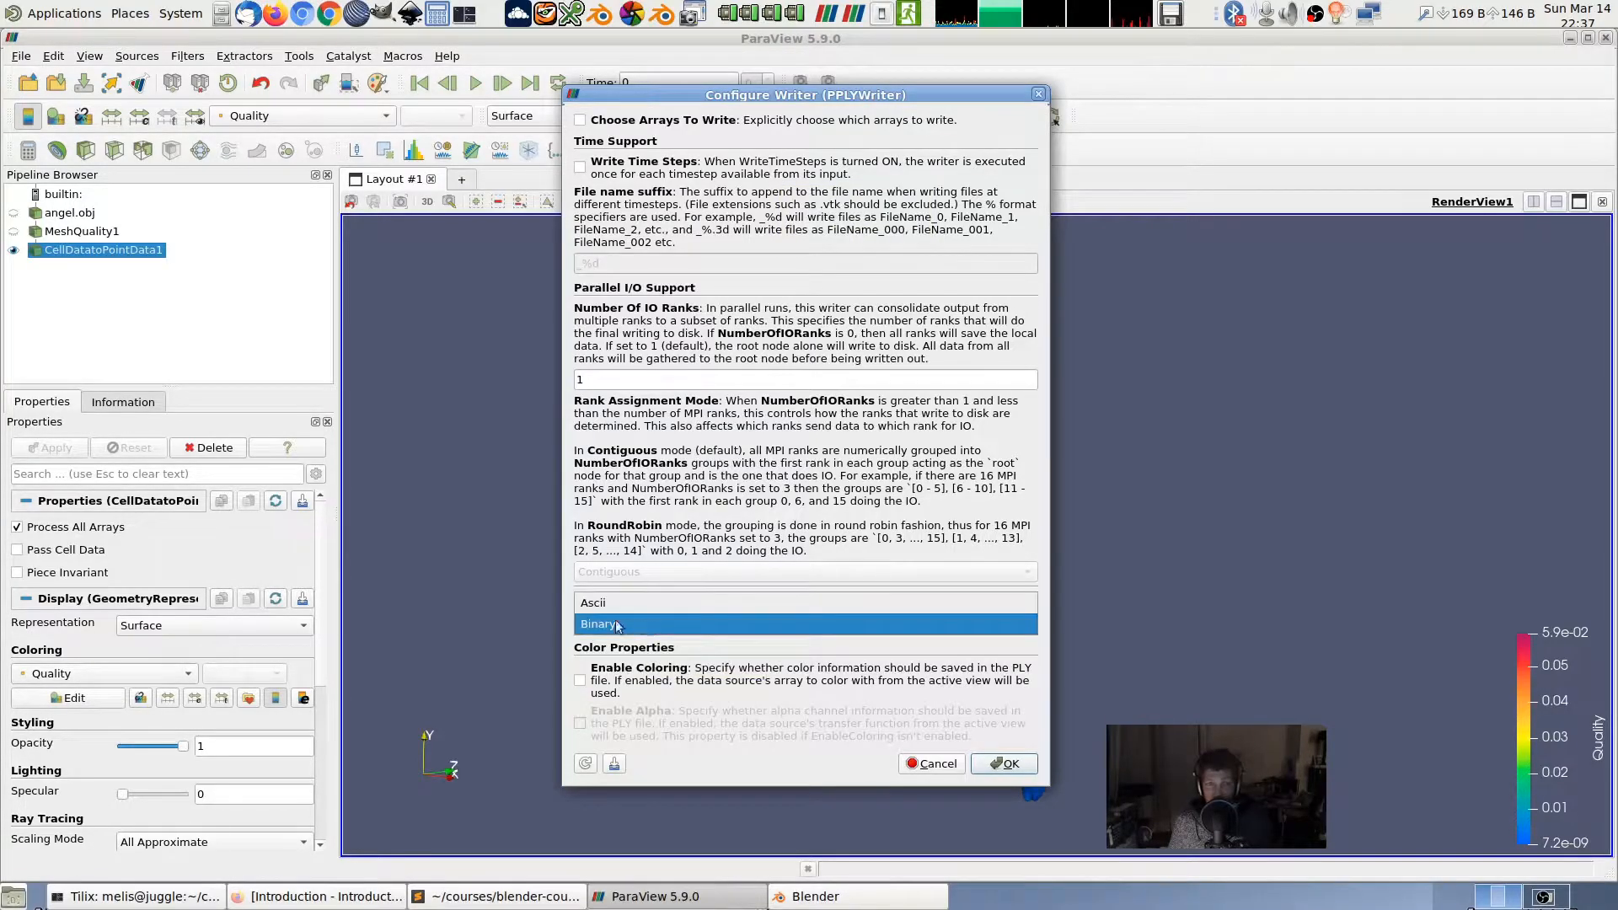
pyautogui.click(630, 663)
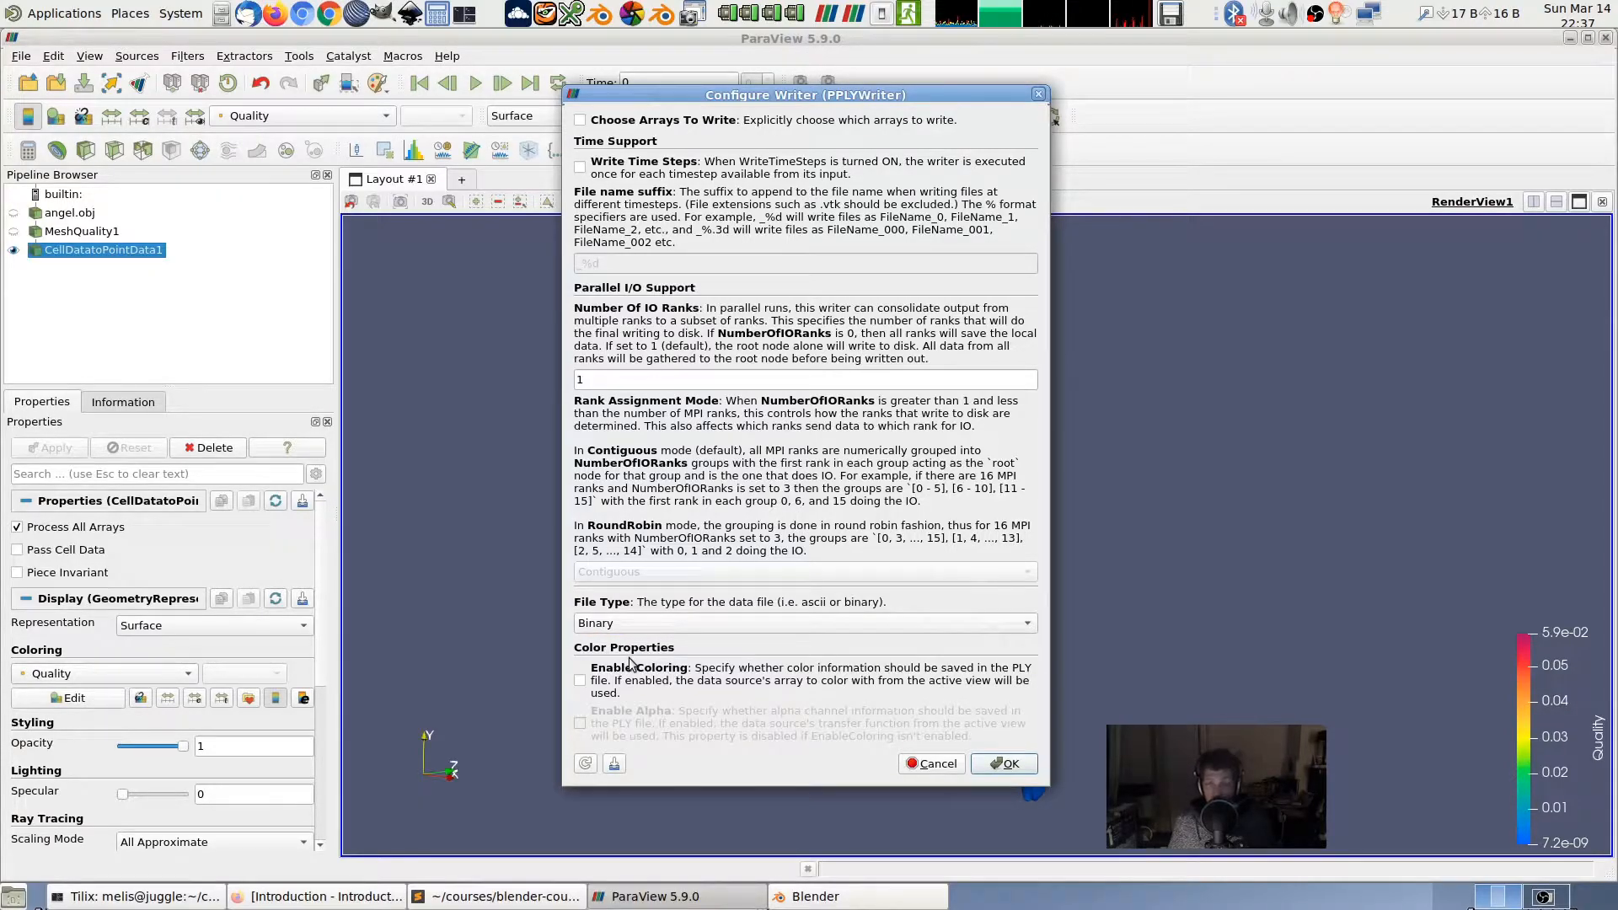
pyautogui.click(578, 681)
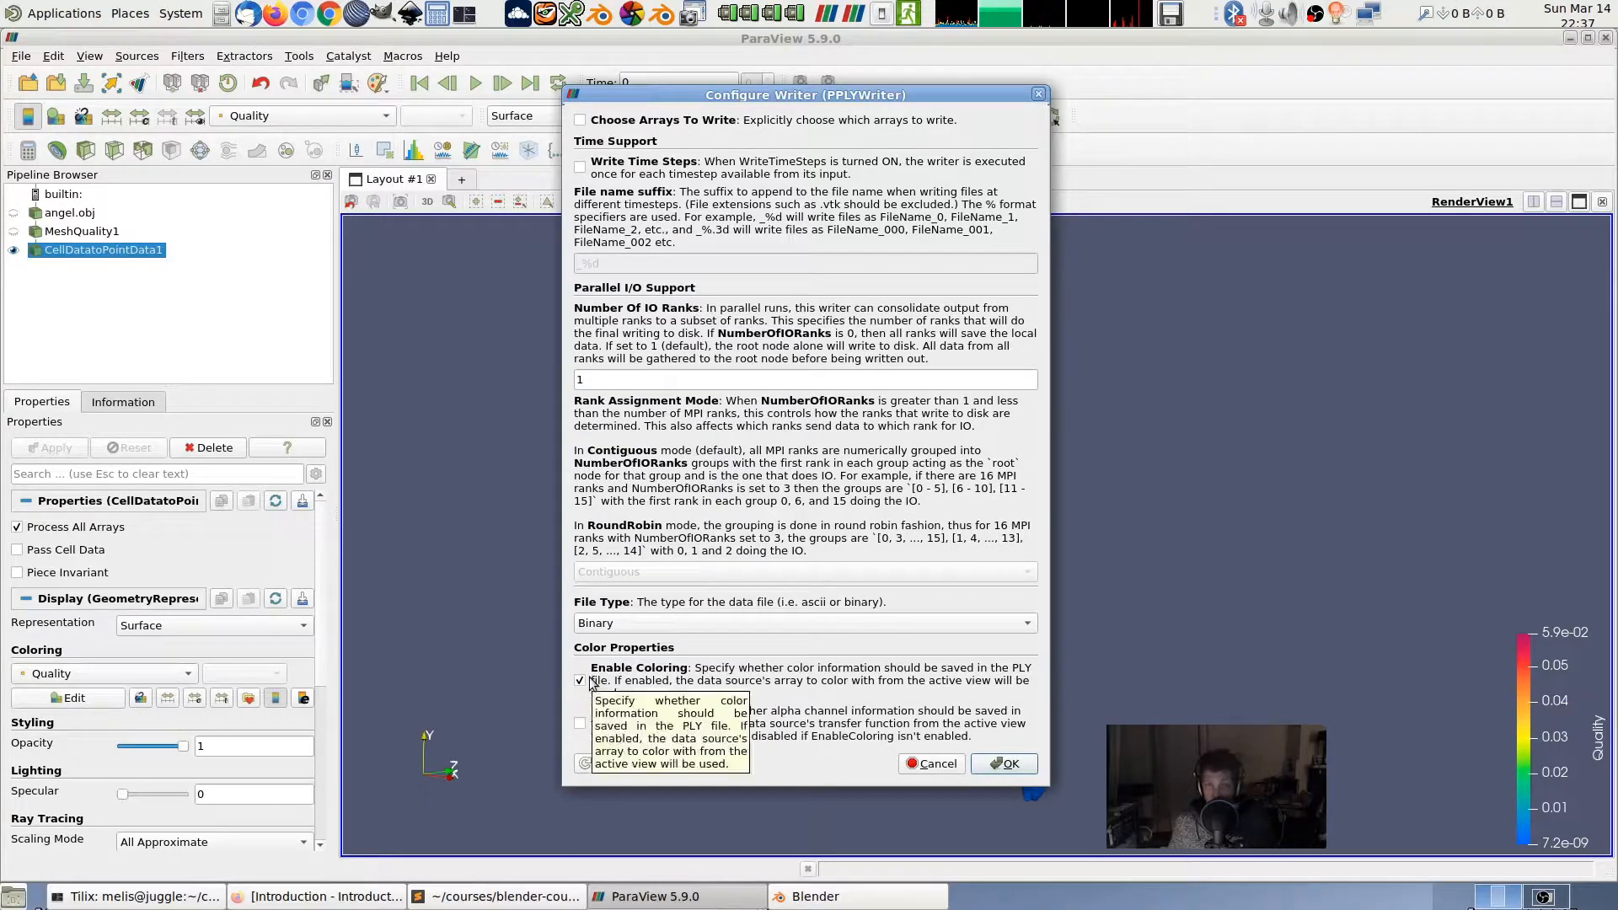
pyautogui.click(995, 762)
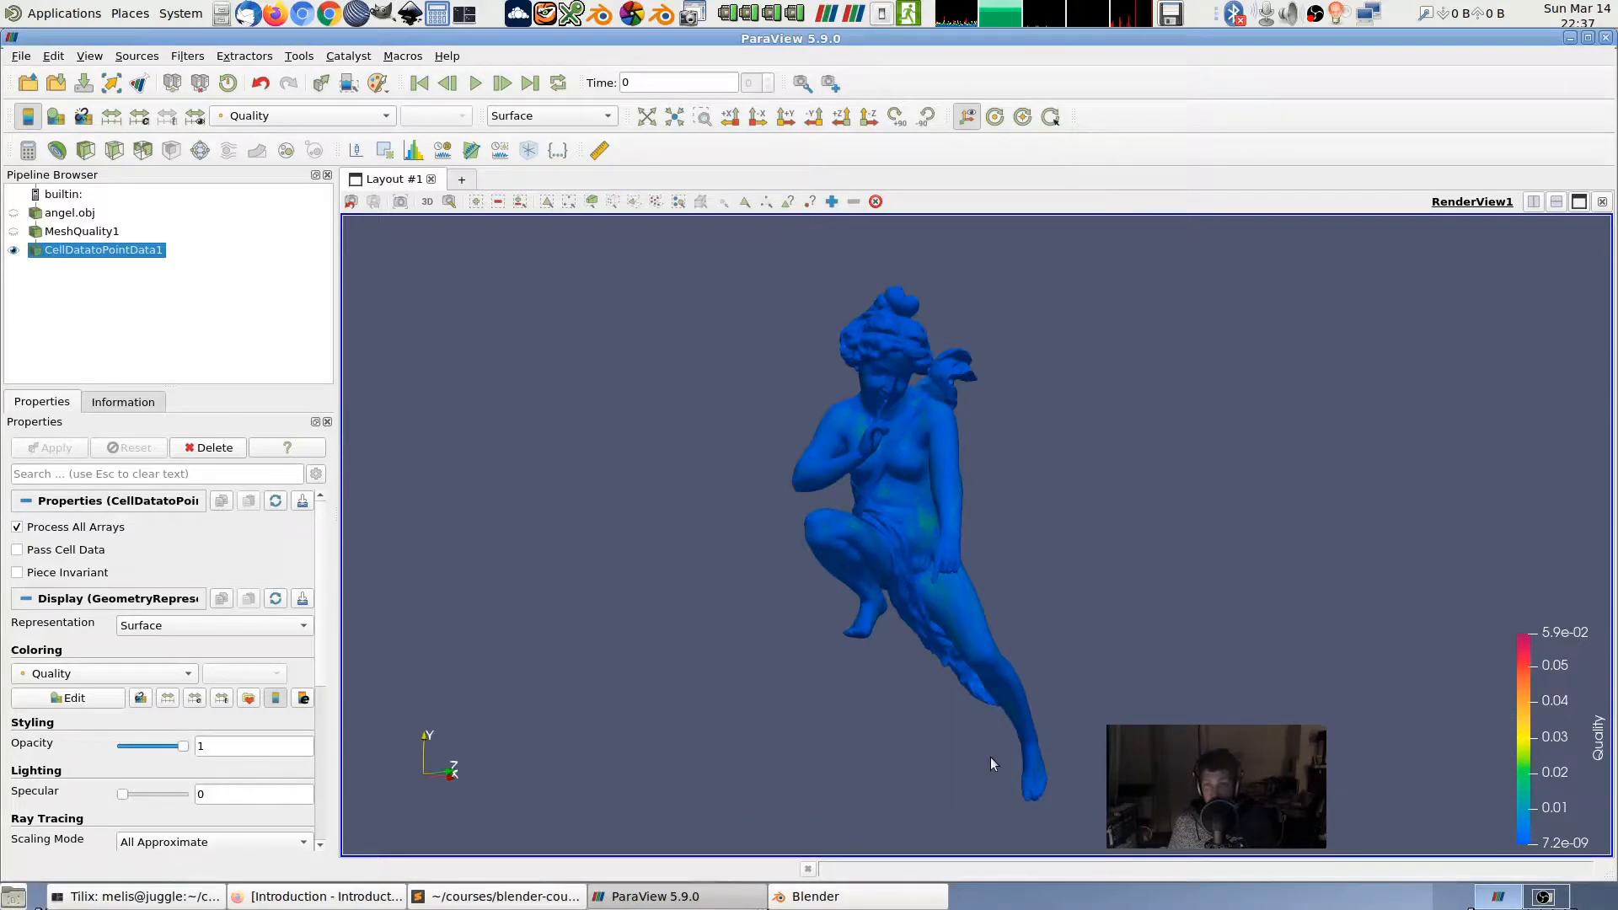
# - Switch to Blender, import angel-triangle-quality.ply as a Stanford PLY and frame the imported mesh in the viewport
pyautogui.click(848, 900)
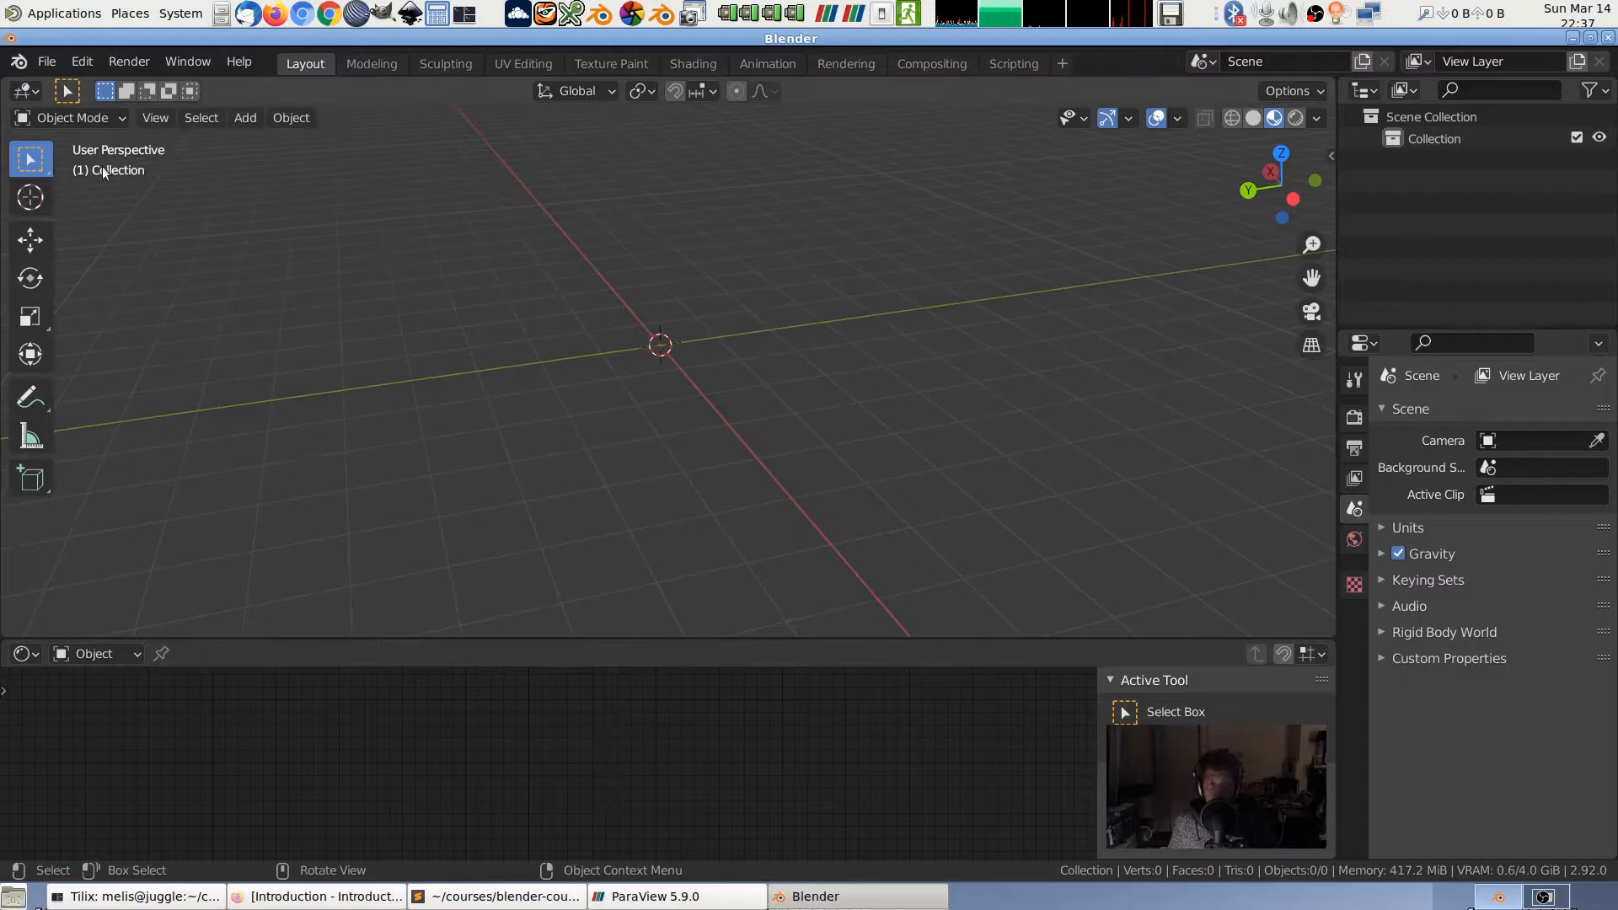
pyautogui.click(46, 64)
pyautogui.moveTo(103, 357)
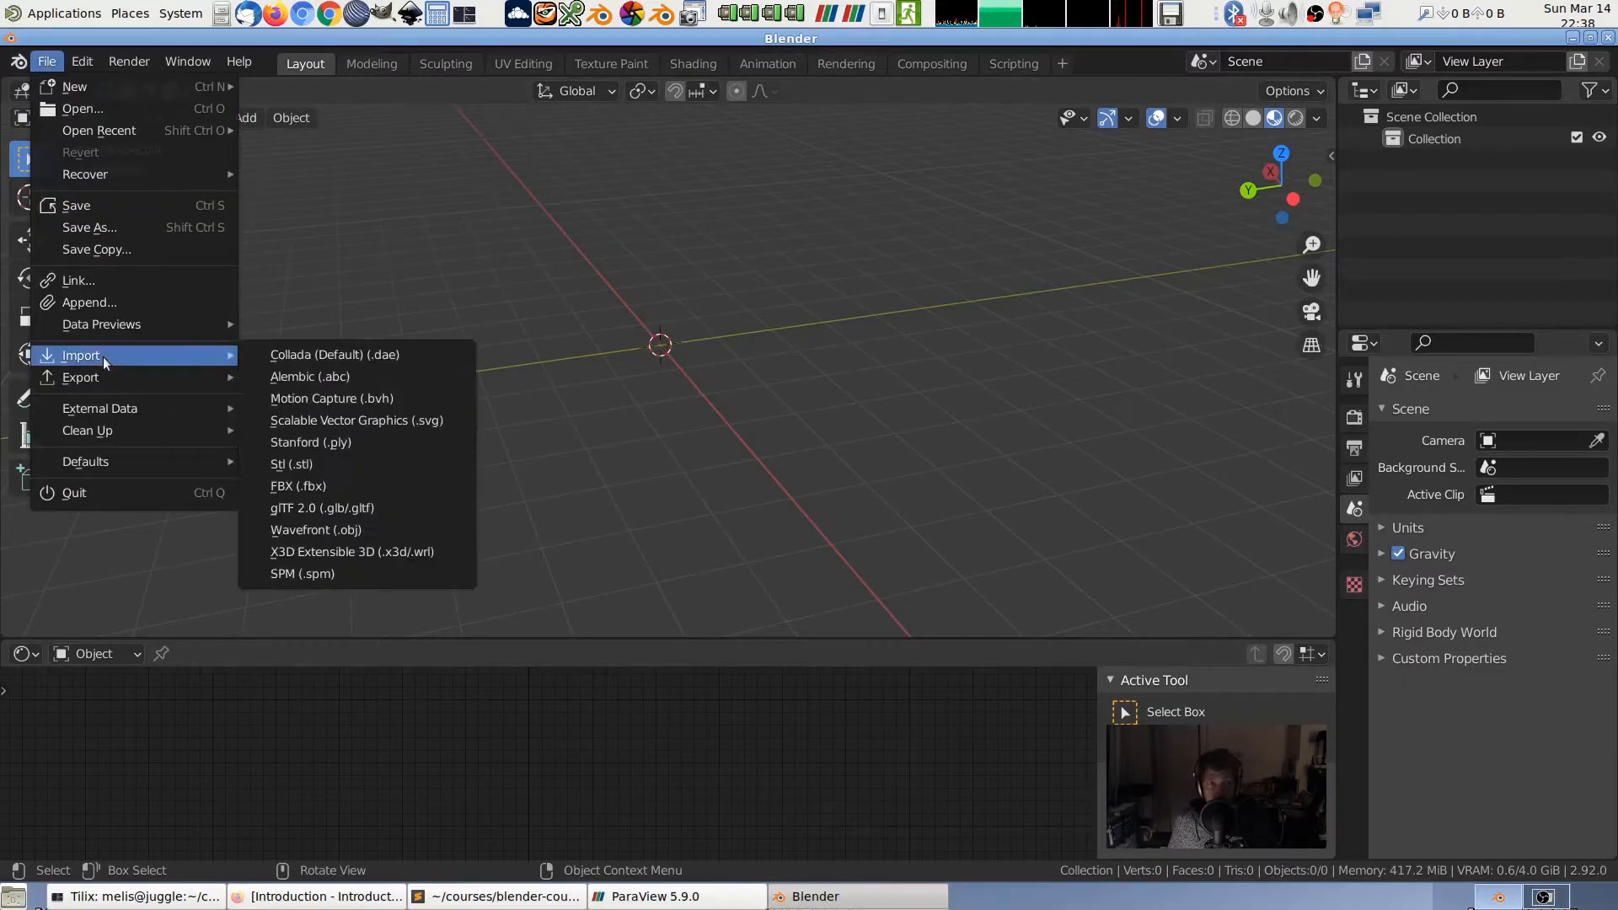
pyautogui.click(347, 443)
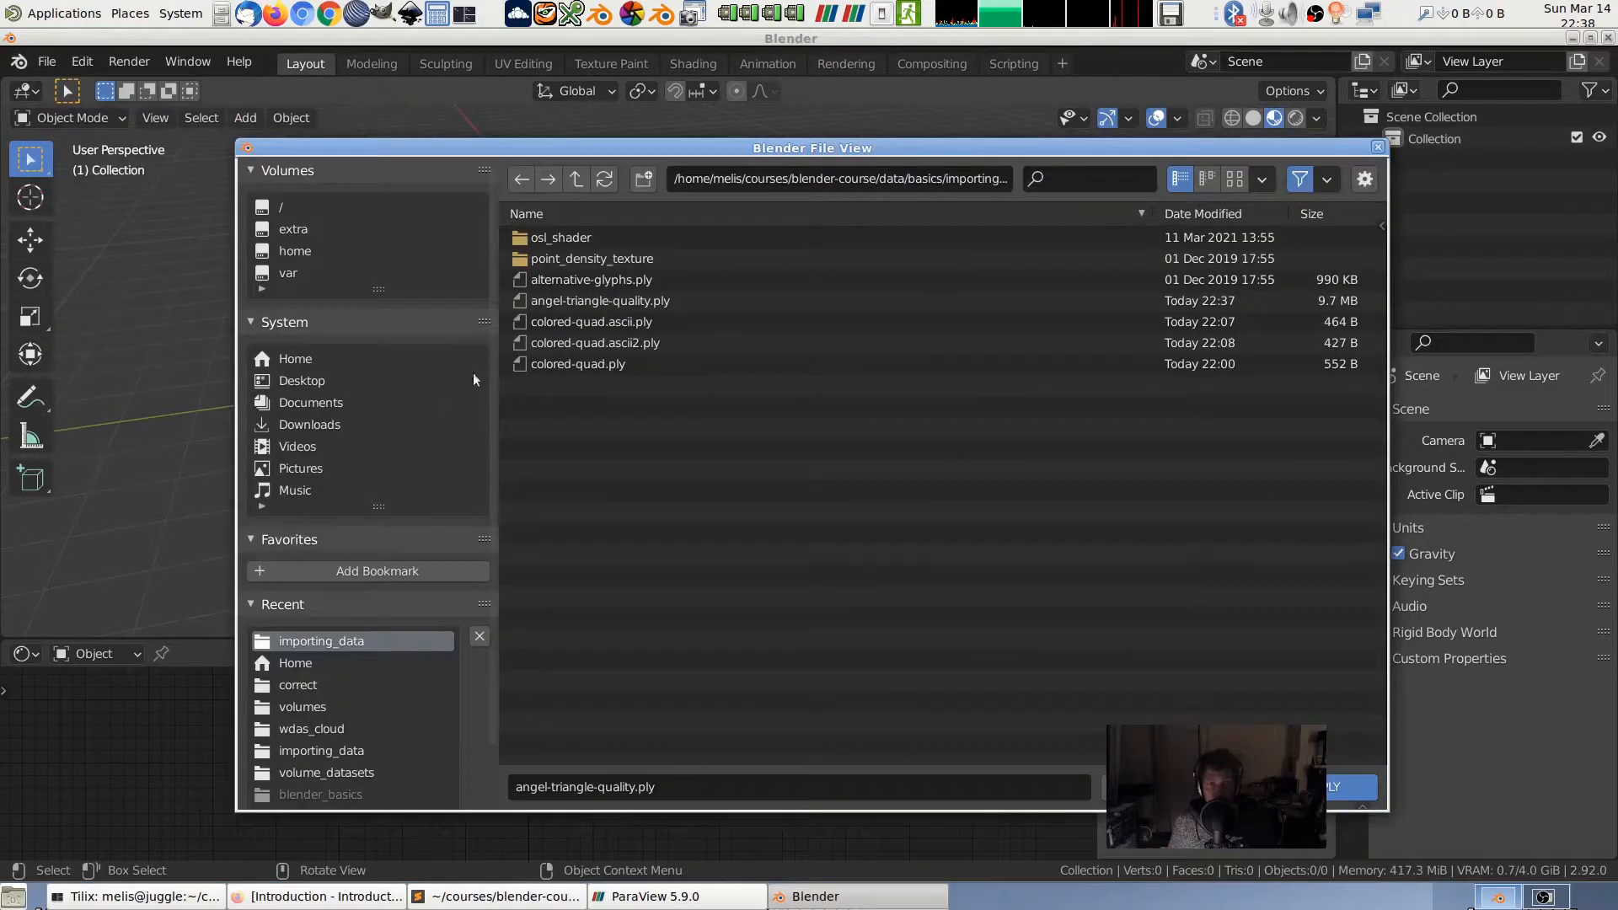
pyautogui.click(557, 302)
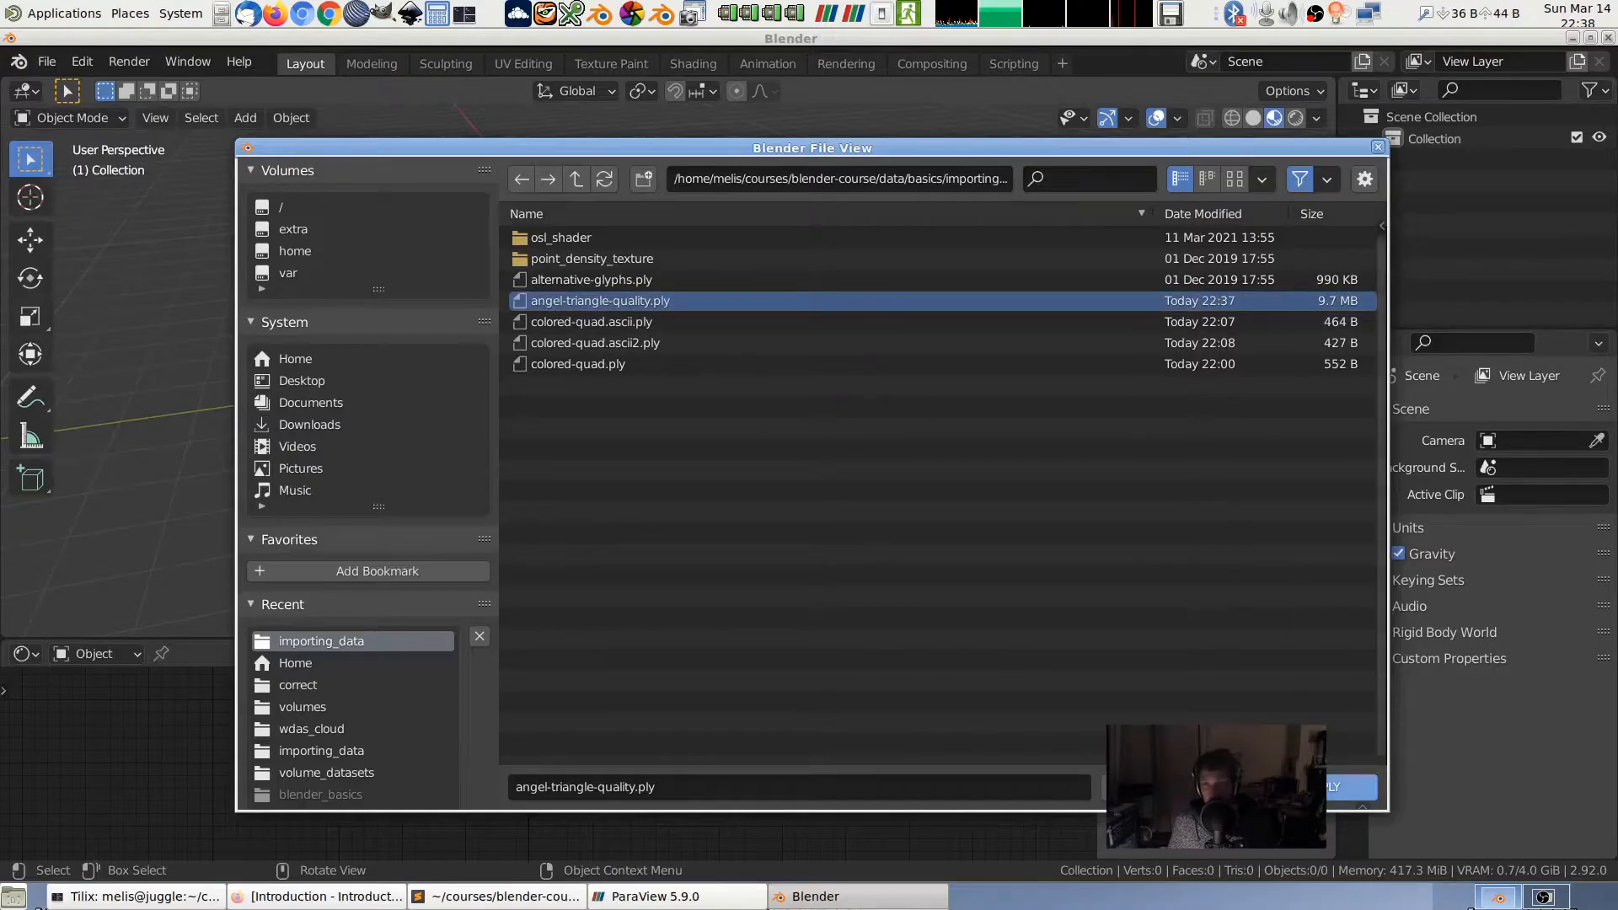
pyautogui.click(1301, 787)
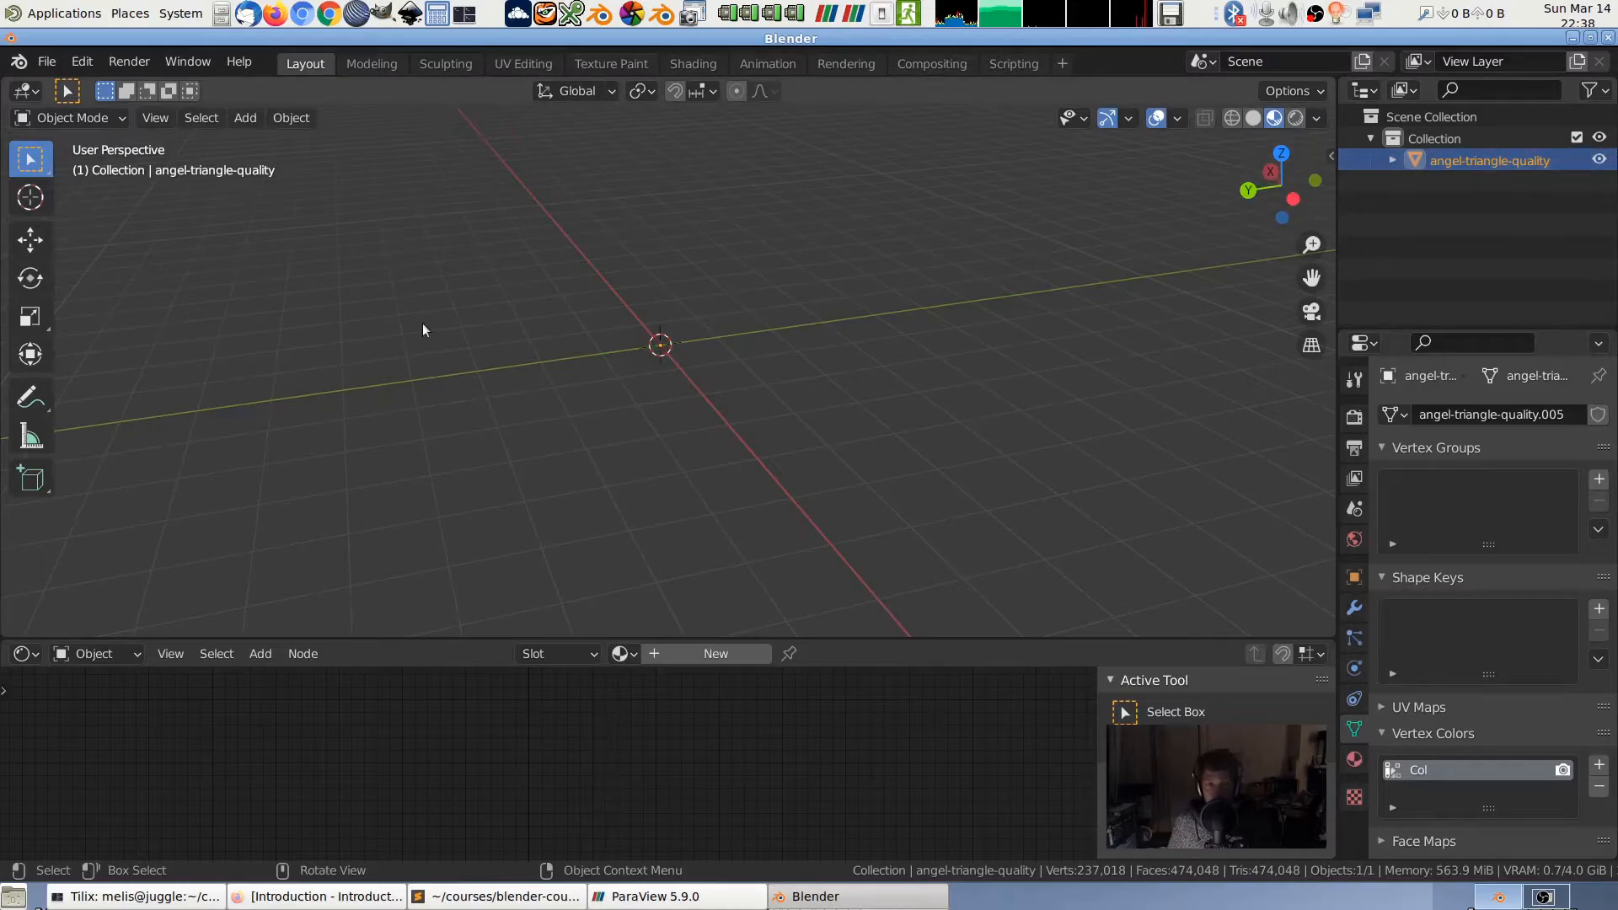
pyautogui.press('KP_Decimal')
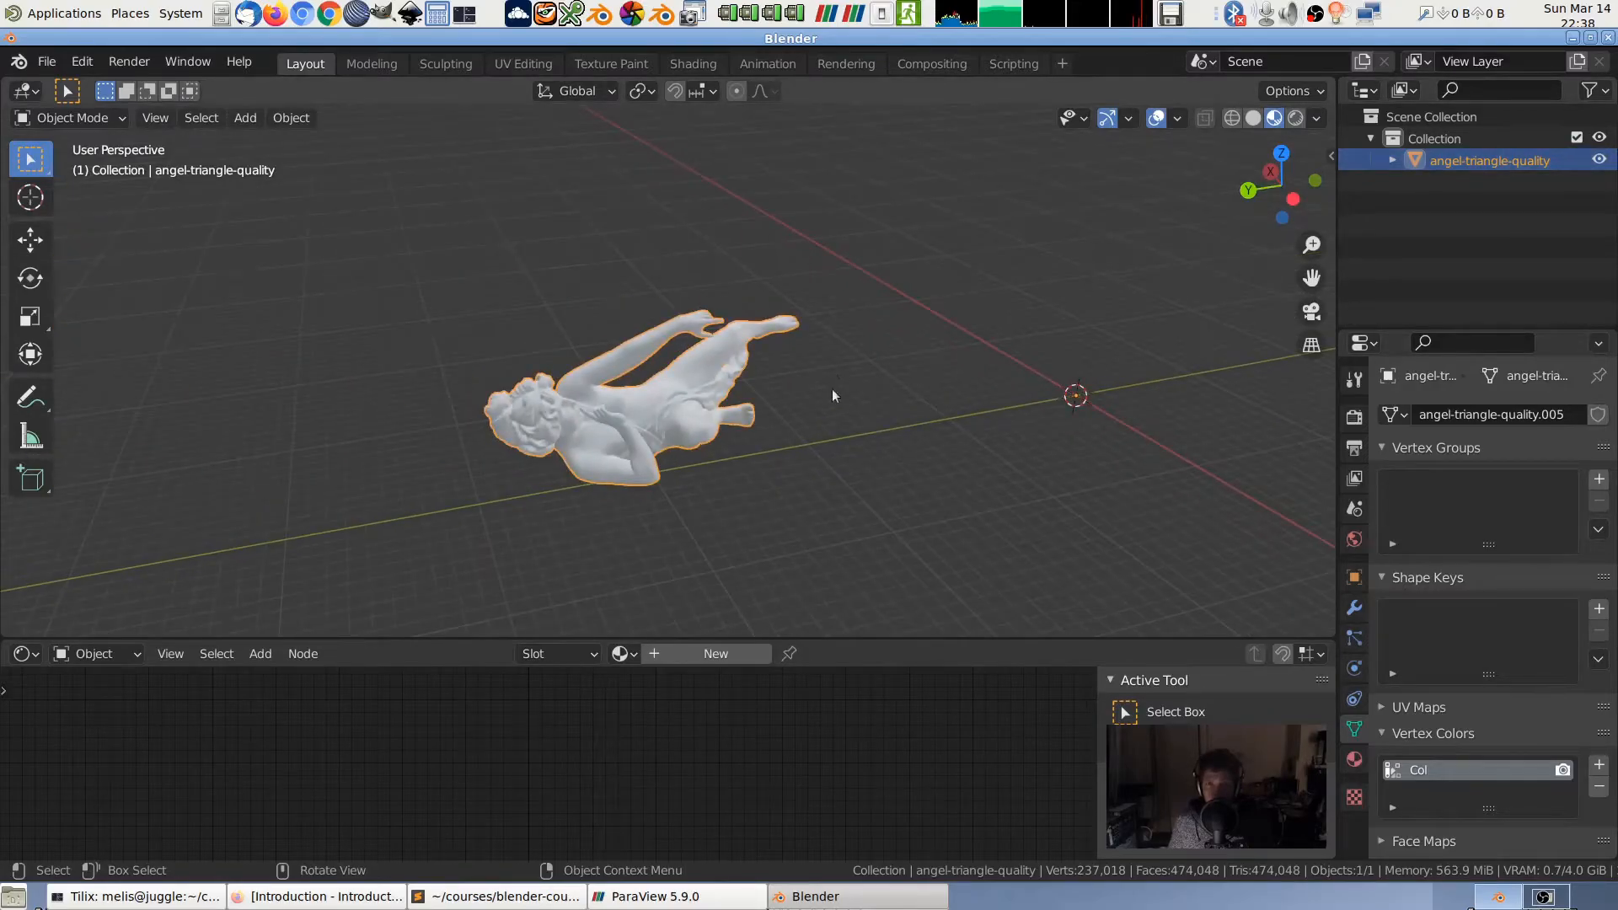
pyautogui.moveTo(1102, 416); pyautogui.dragTo(937, 417, button='middle')
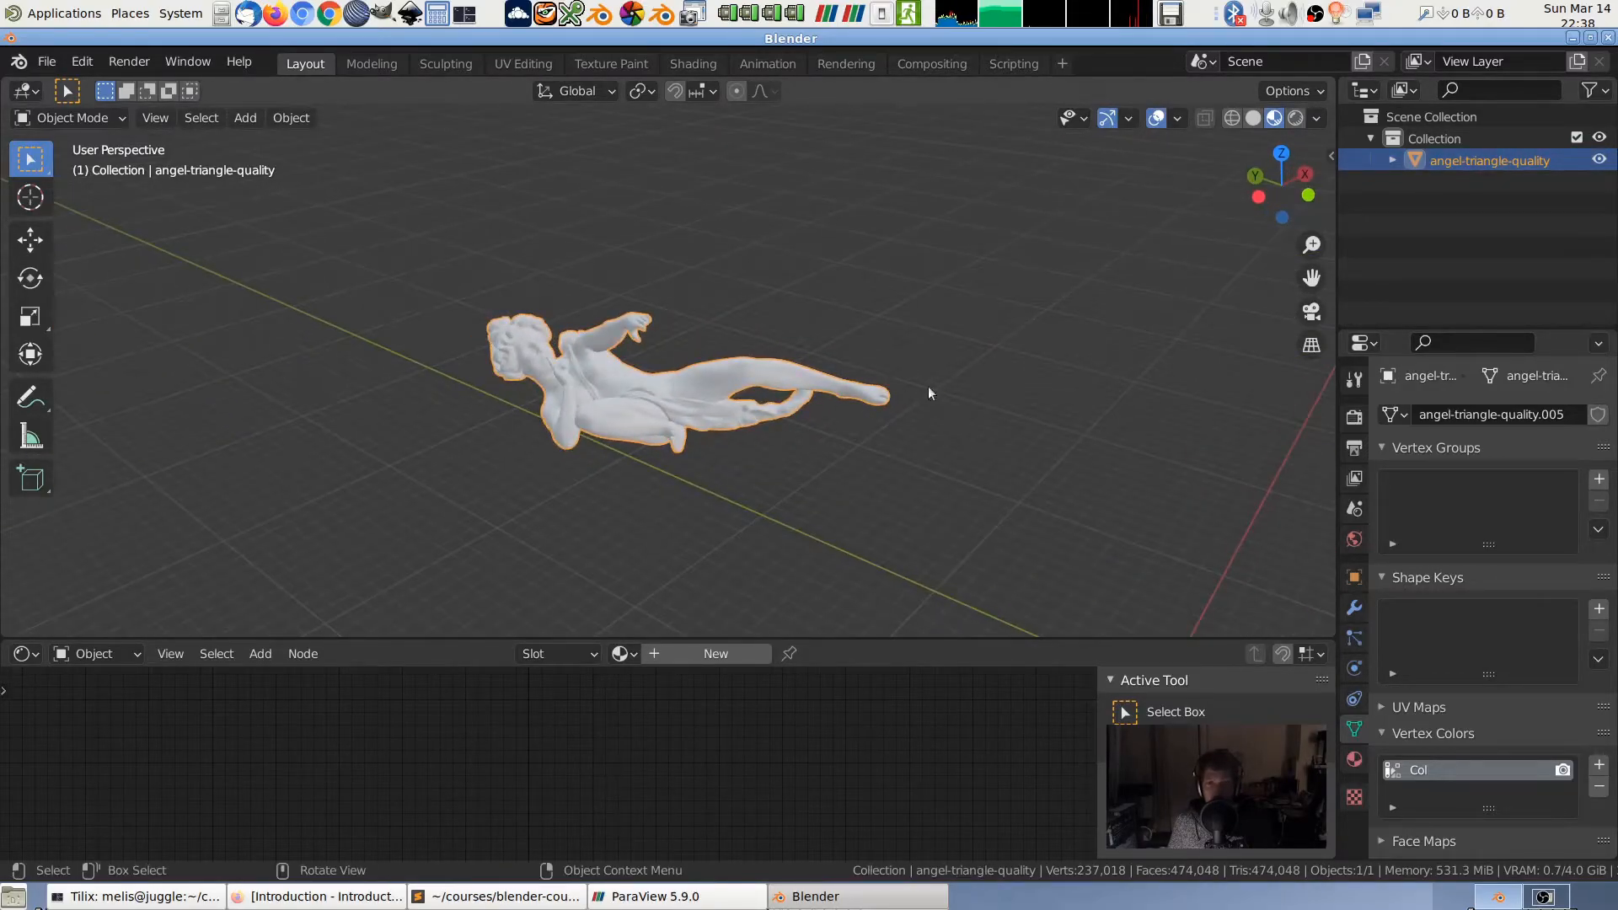
pyautogui.moveTo(478, 438); pyautogui.dragTo(600, 422, button='middle')
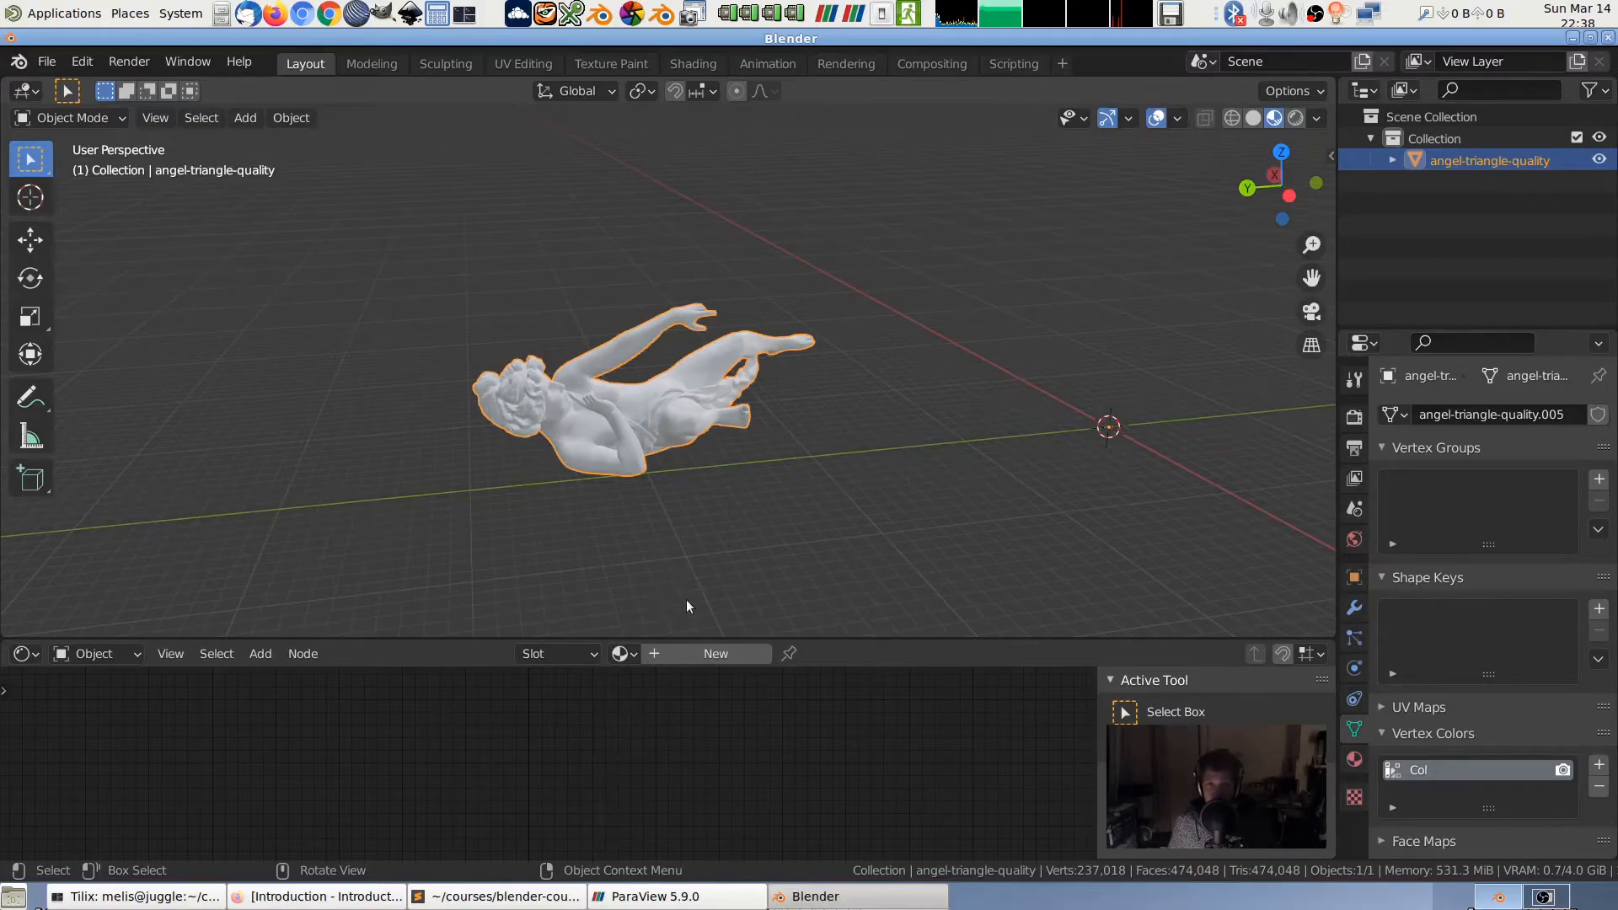
# - Check the coloured mesh in ParaView, return to Blender and assign the existing "vertex colors" material to the angel mesh
pyautogui.click(665, 895)
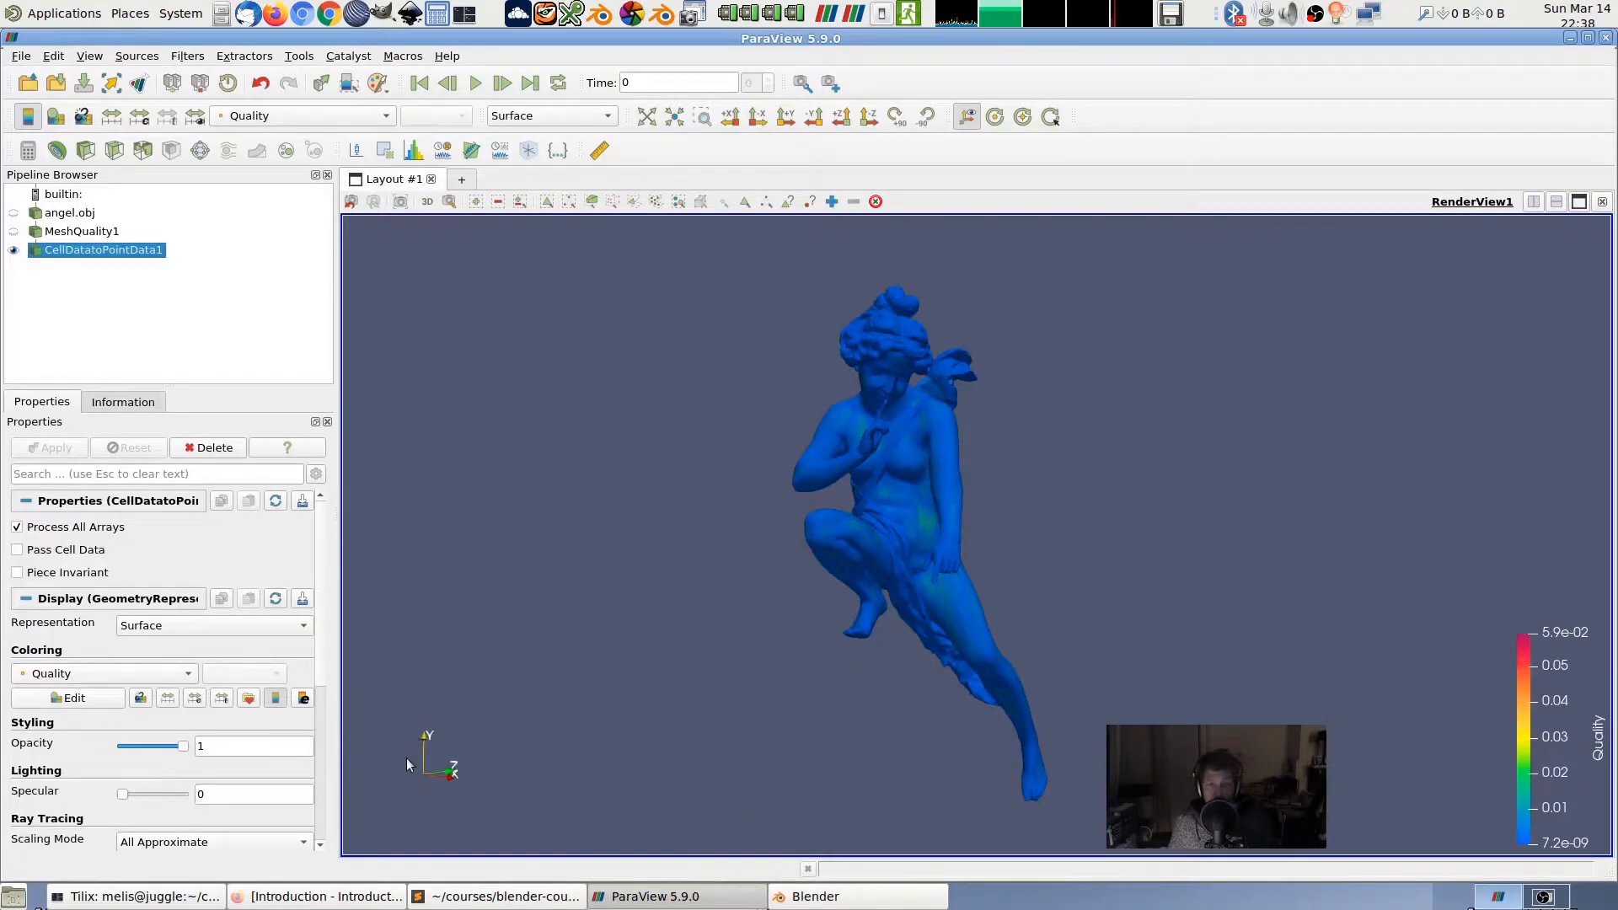
pyautogui.click(815, 895)
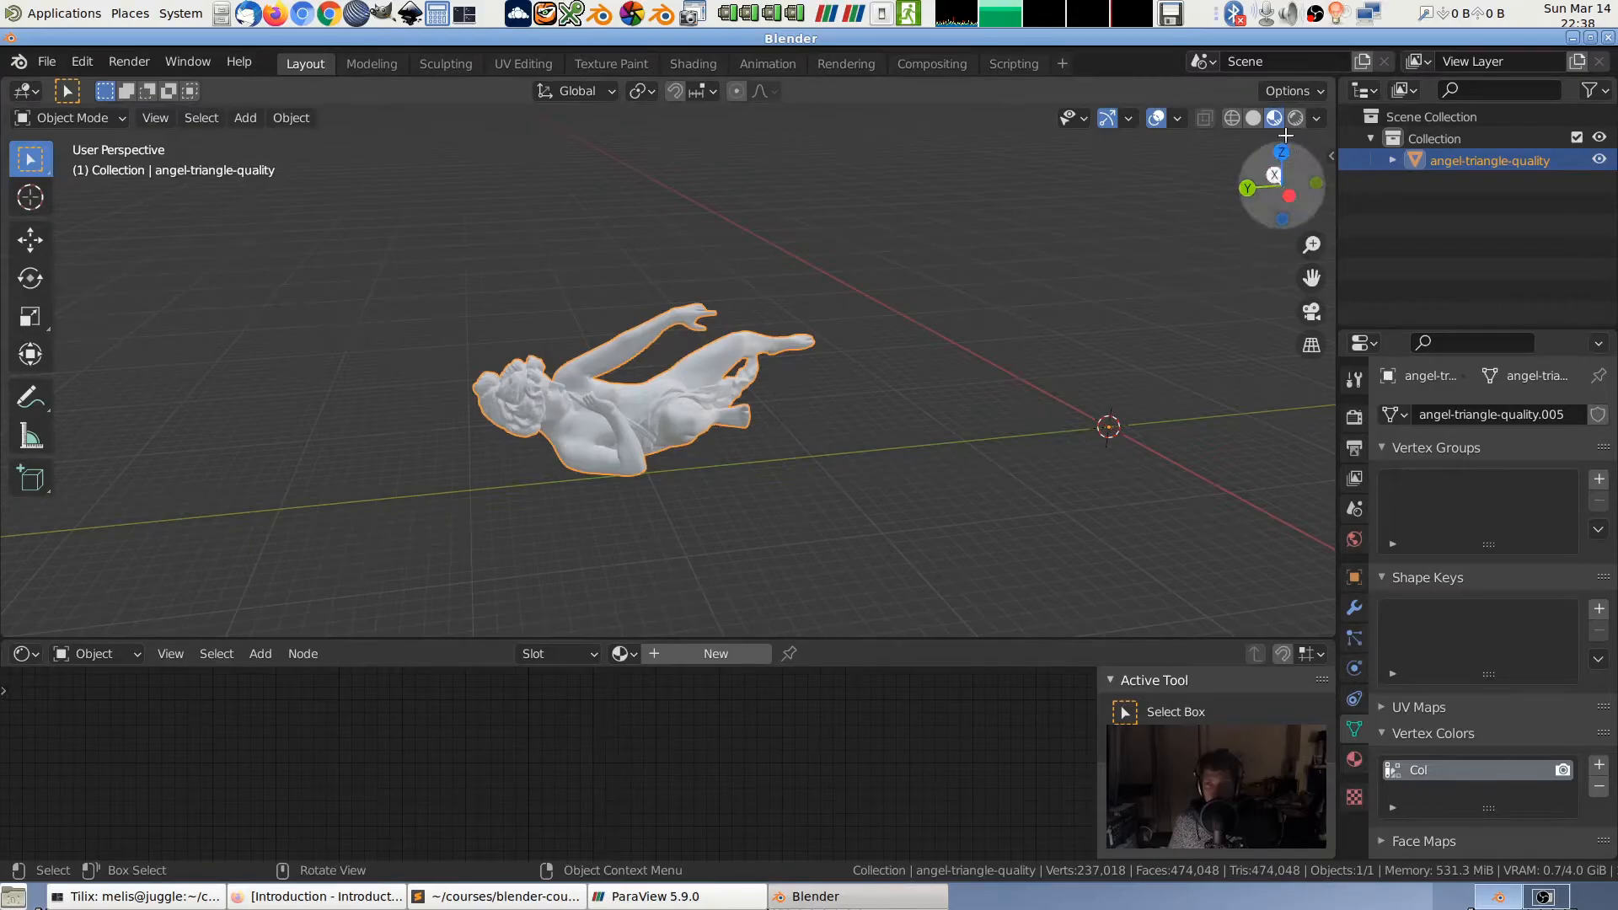
pyautogui.moveTo(942, 433); pyautogui.dragTo(799, 574, button='middle')
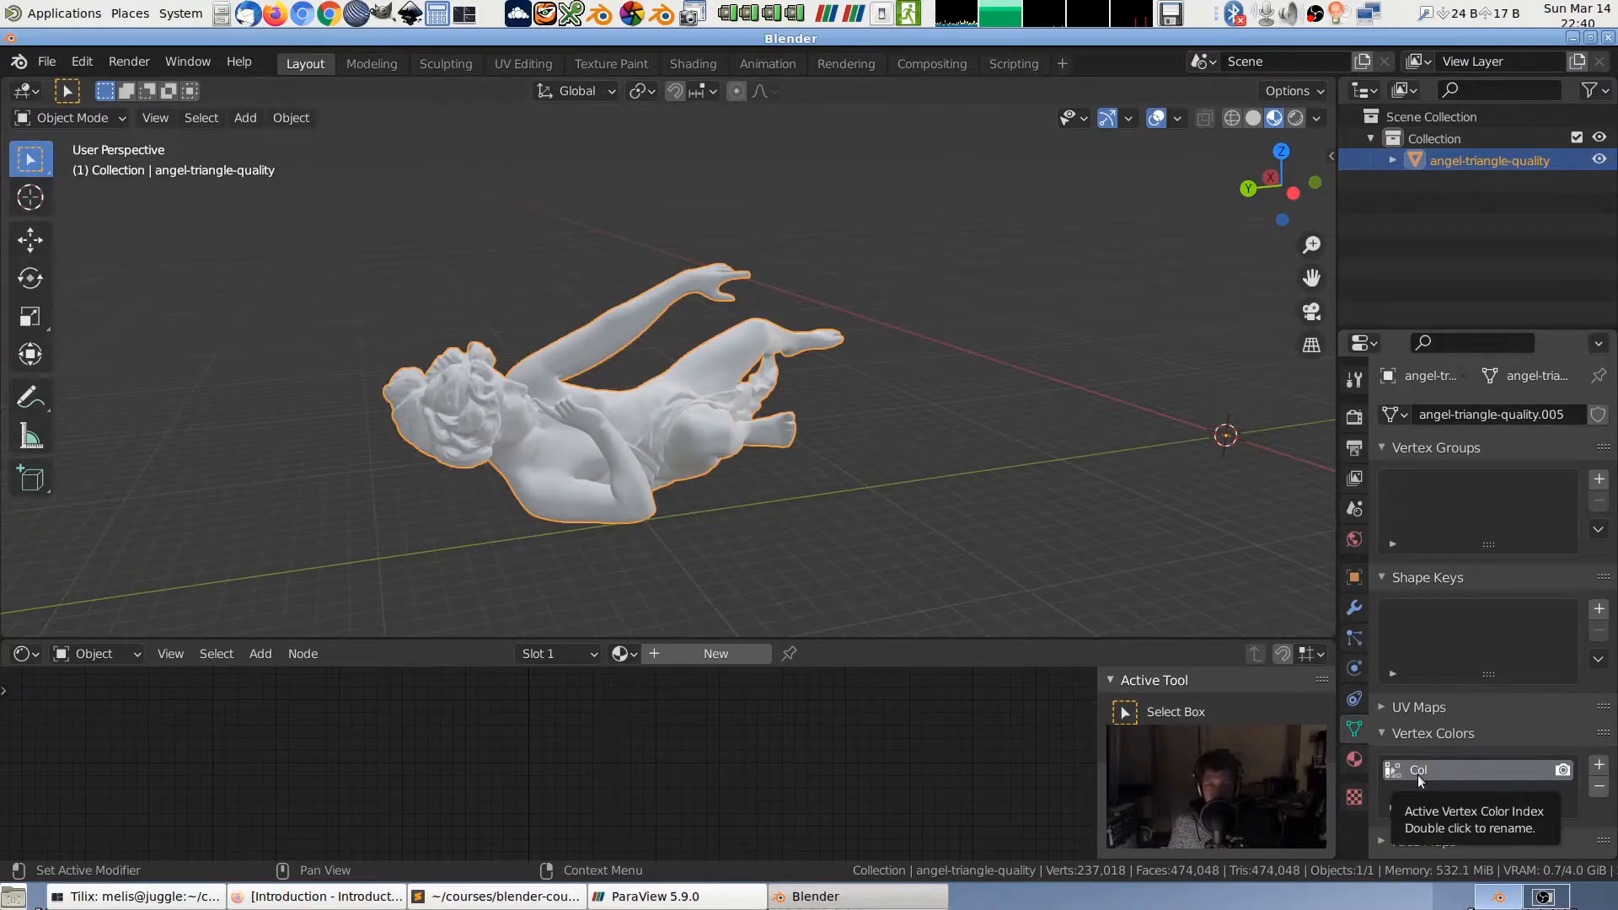
pyautogui.click(621, 654)
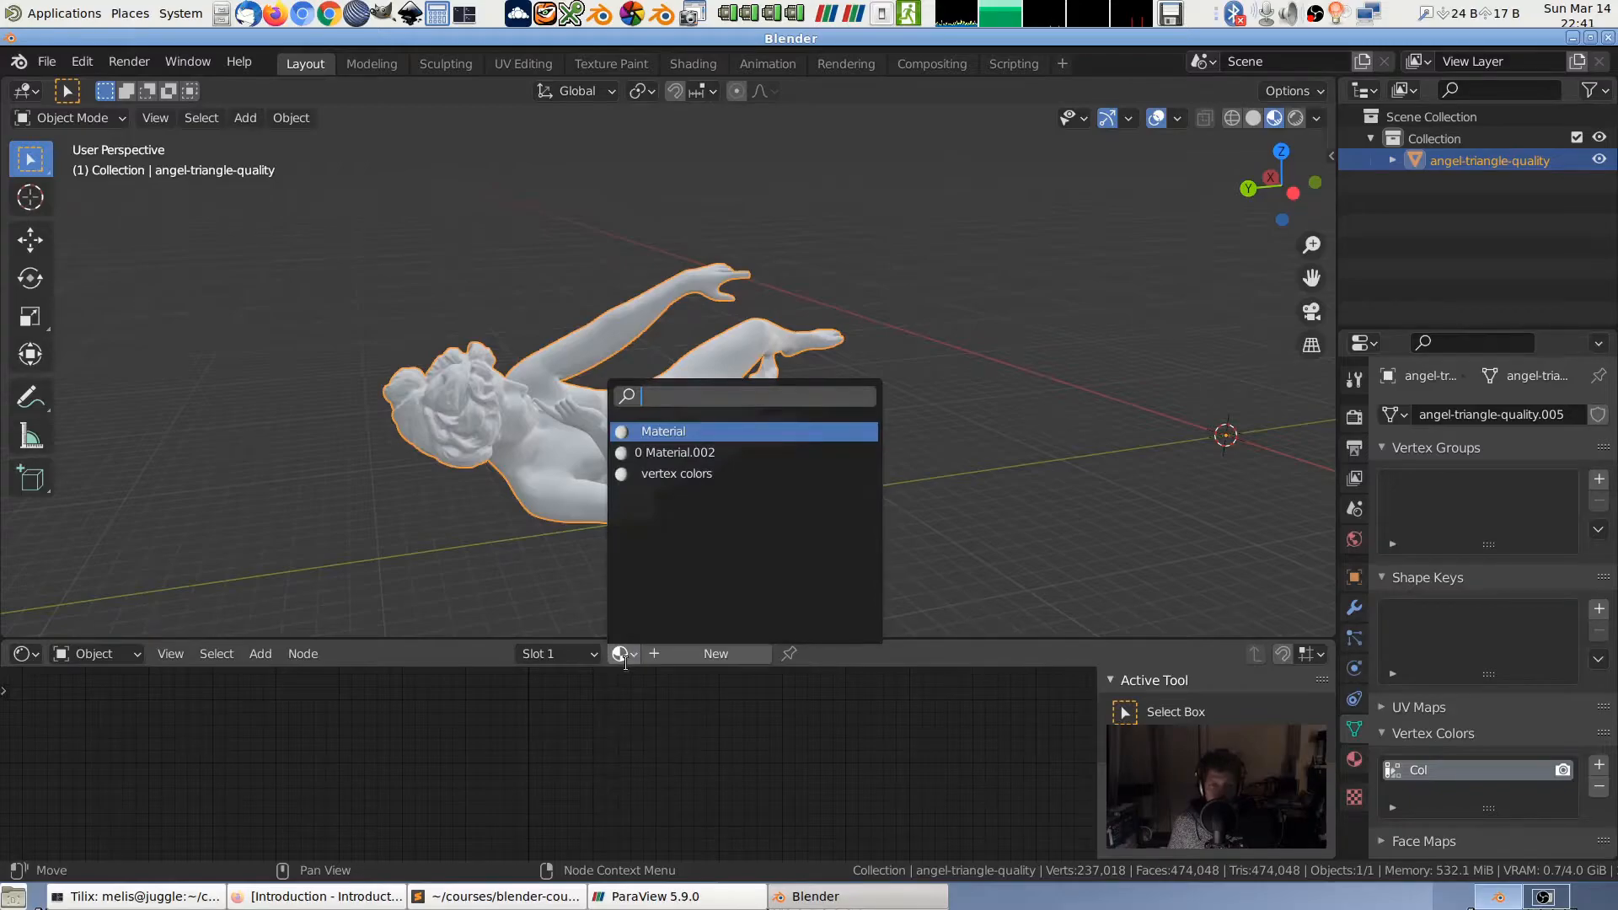
pyautogui.click(663, 474)
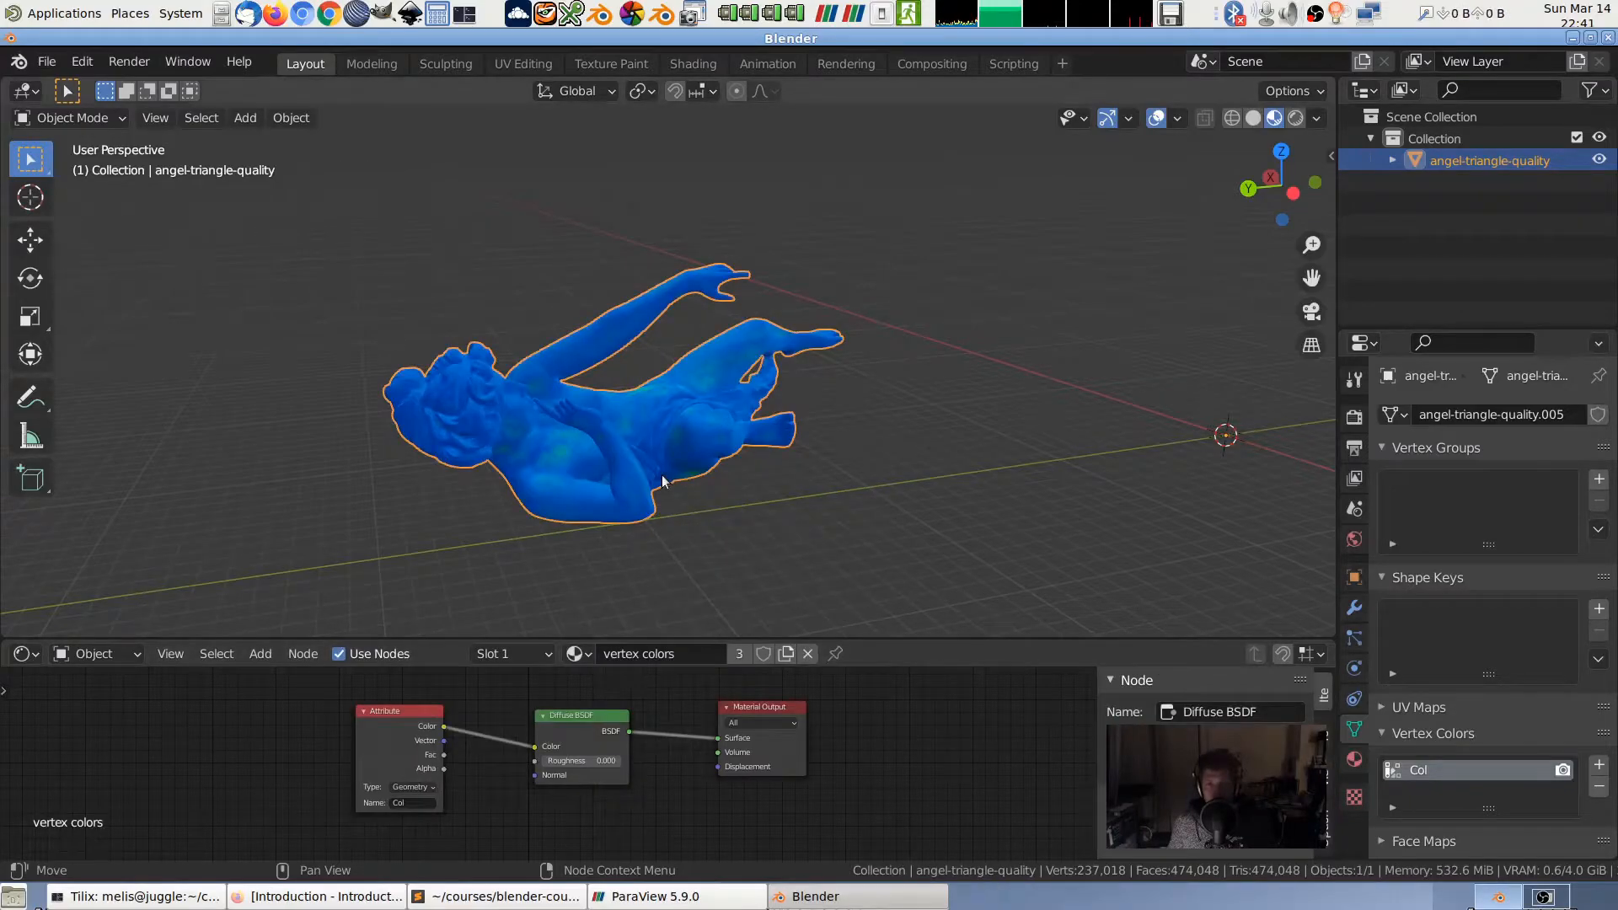
# - Examine the vertex colours on the angel's back and thigh against the triangle sizes in Edit Mode, returning to Object Mode
pyautogui.moveTo(823, 441)
pyautogui.mouseDown(button='middle')
pyautogui.moveTo(842, 440)
pyautogui.moveTo(825, 442)
pyautogui.moveTo(837, 433)
pyautogui.moveTo(806, 341)
pyautogui.moveTo(817, 372)
pyautogui.moveTo(770, 494)
pyautogui.moveTo(796, 440)
pyautogui.mouseUp(button='middle')
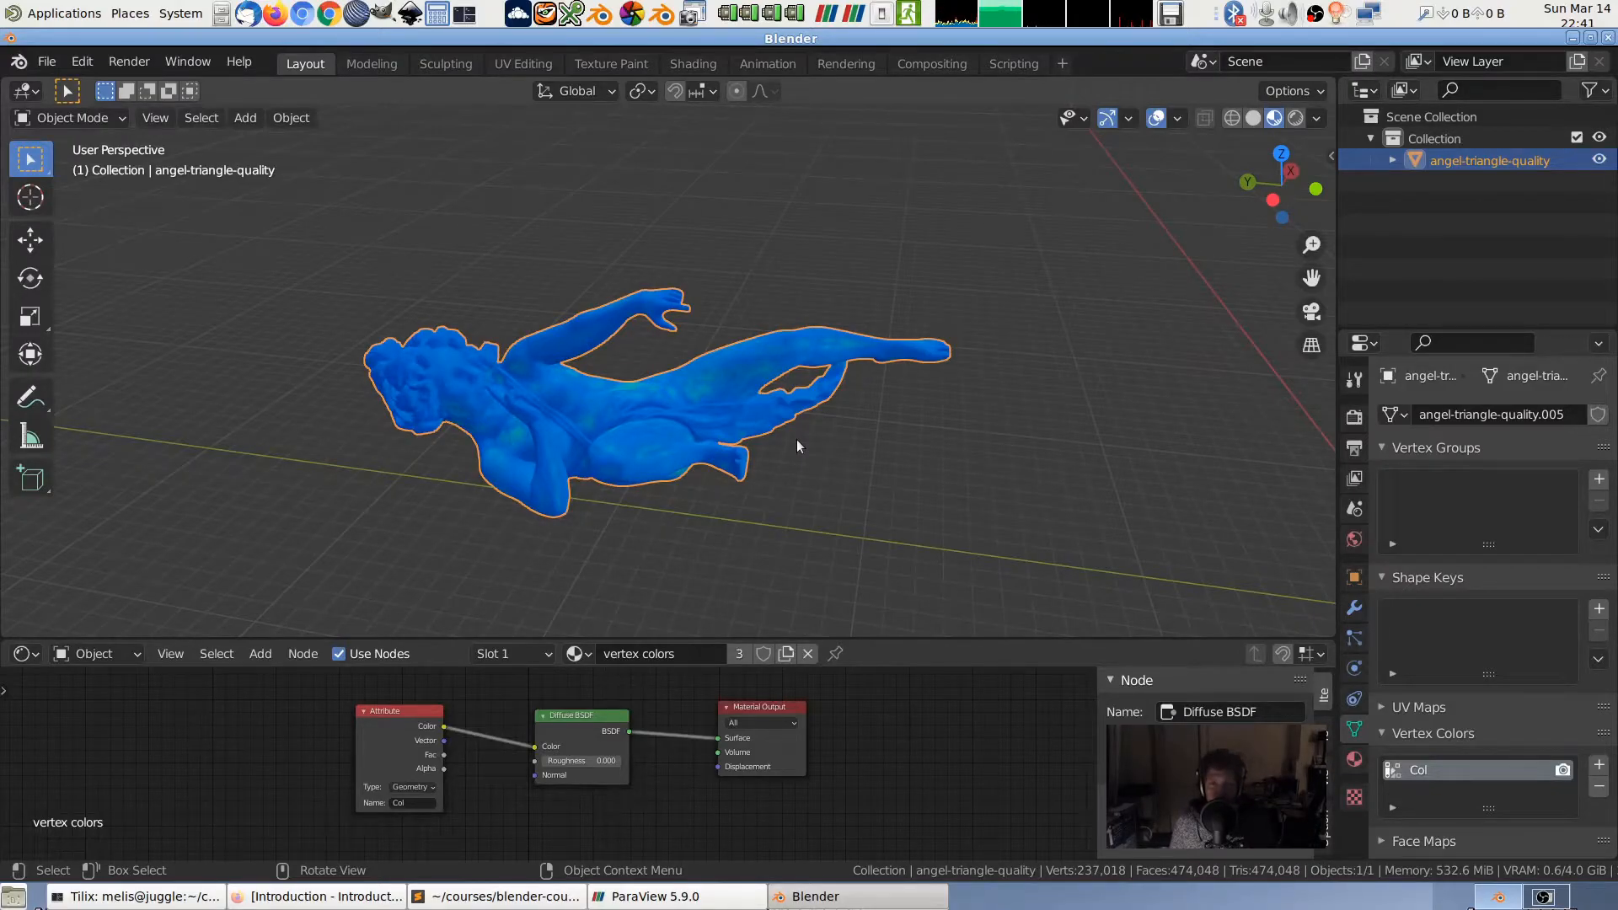
pyautogui.moveTo(941, 388); pyautogui.dragTo(678, 423, button='middle')
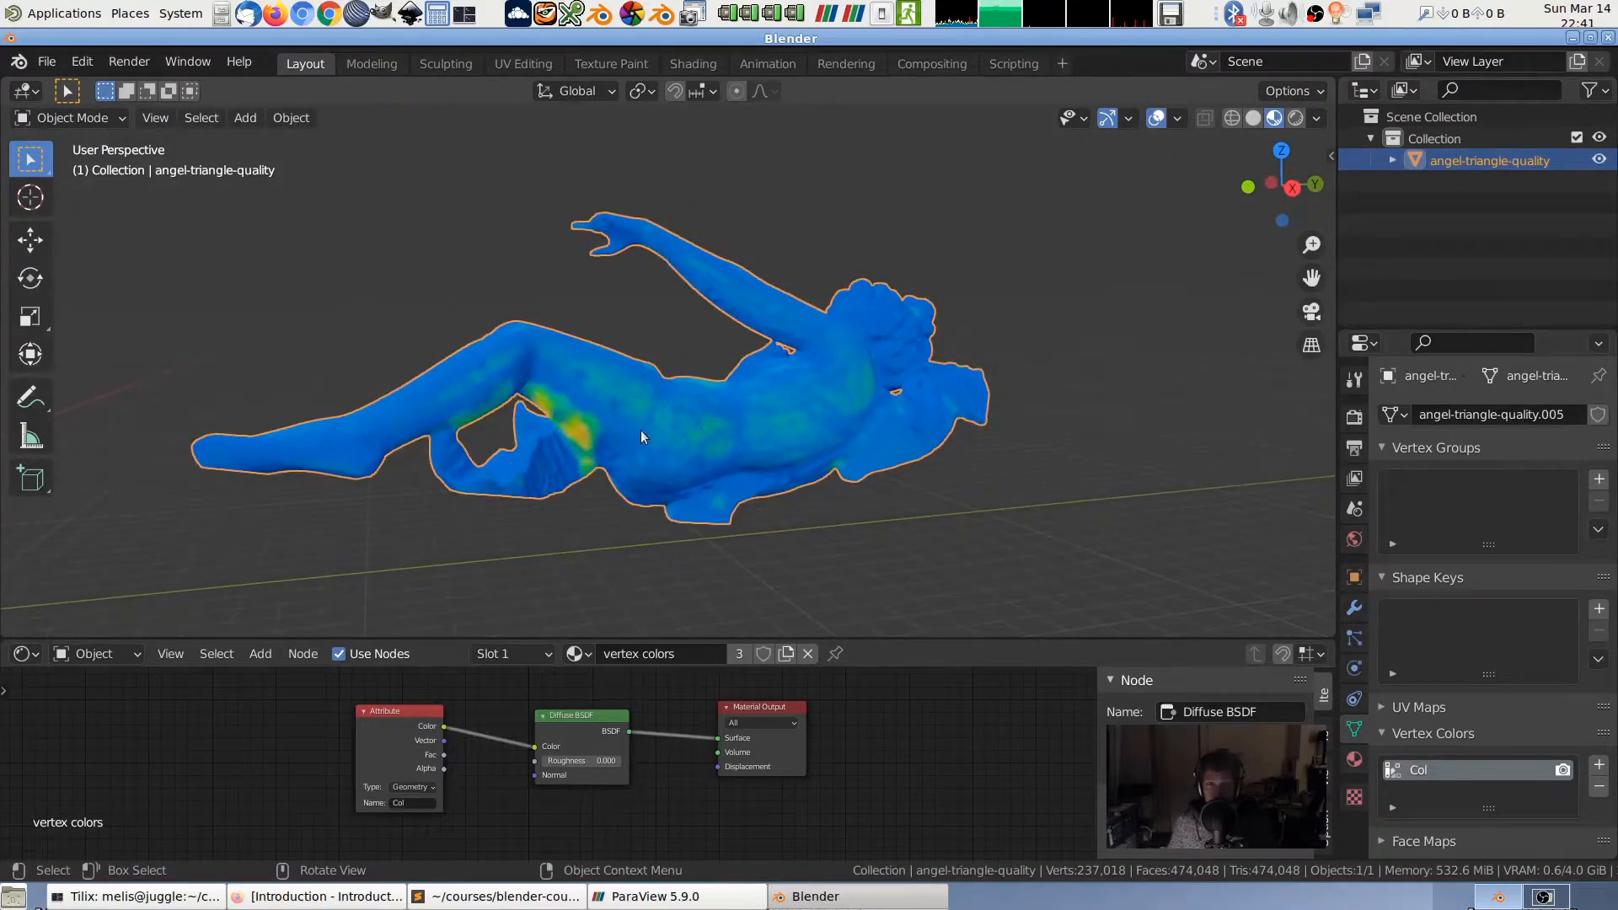
pyautogui.scroll(6, 722, 391)
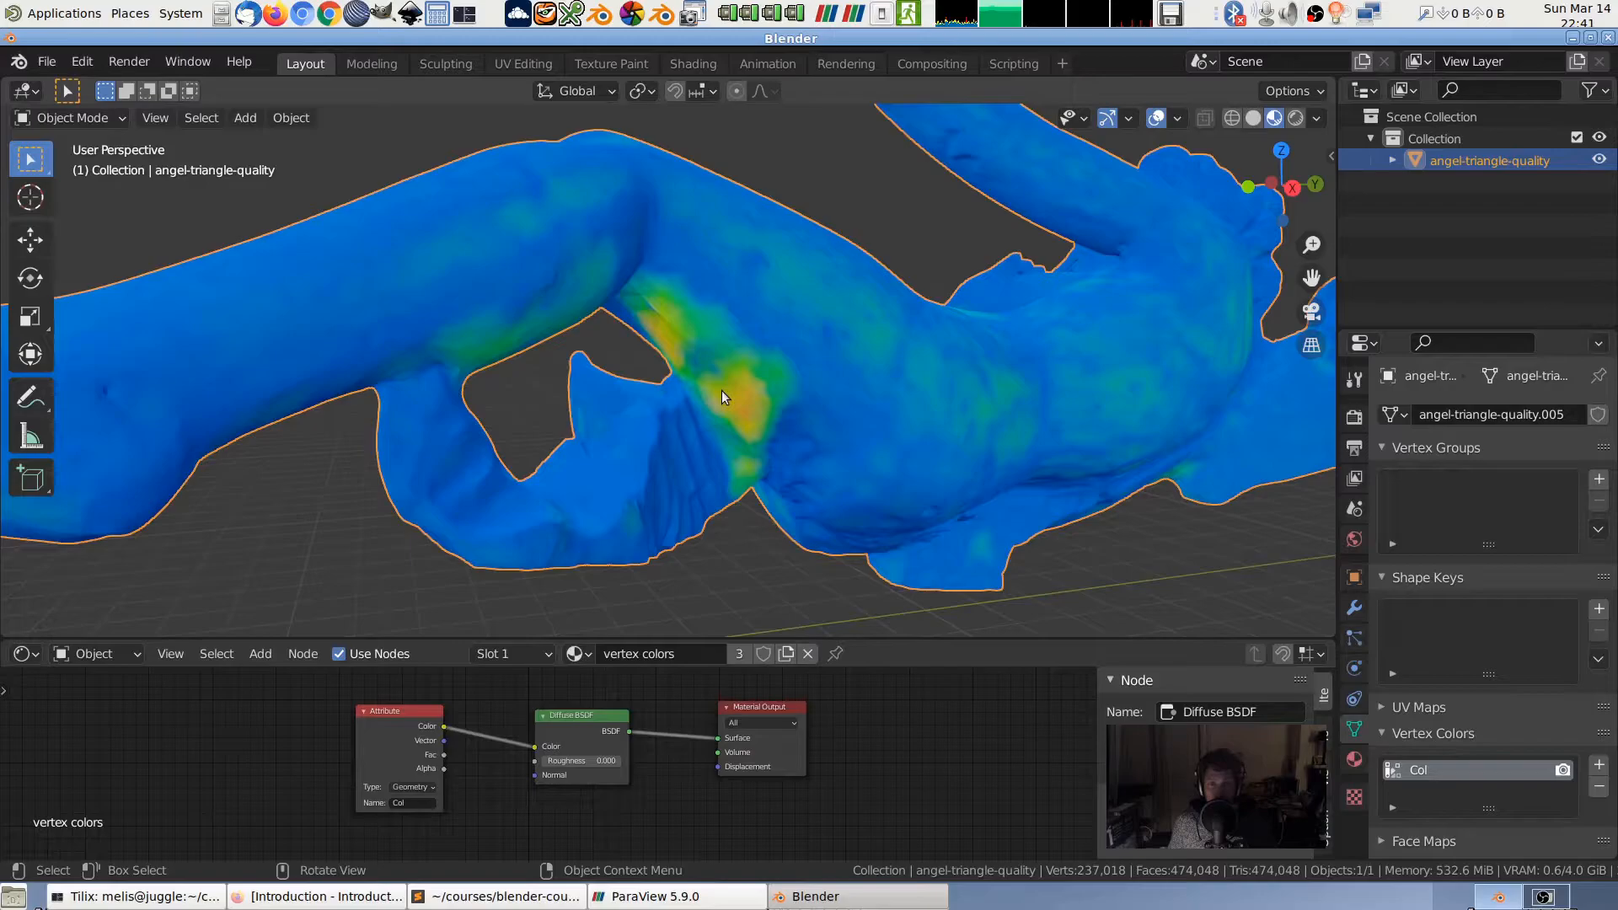
pyautogui.press('Tab')
pyautogui.moveTo(770, 457); pyautogui.dragTo(801, 434, button='middle')
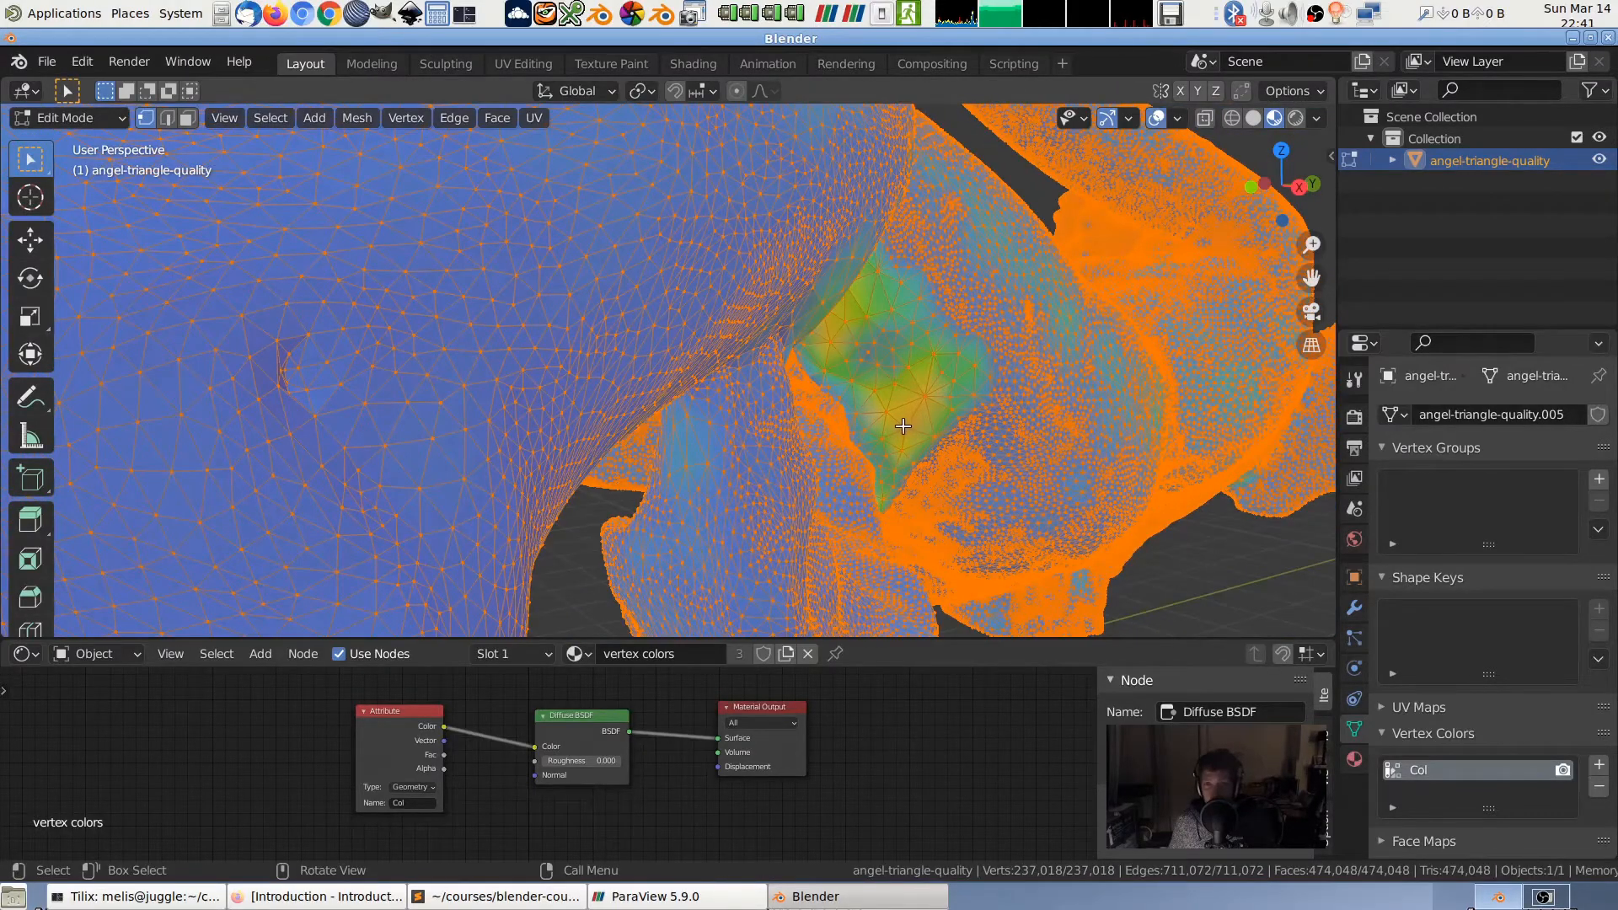
pyautogui.scroll(-4, 884, 426)
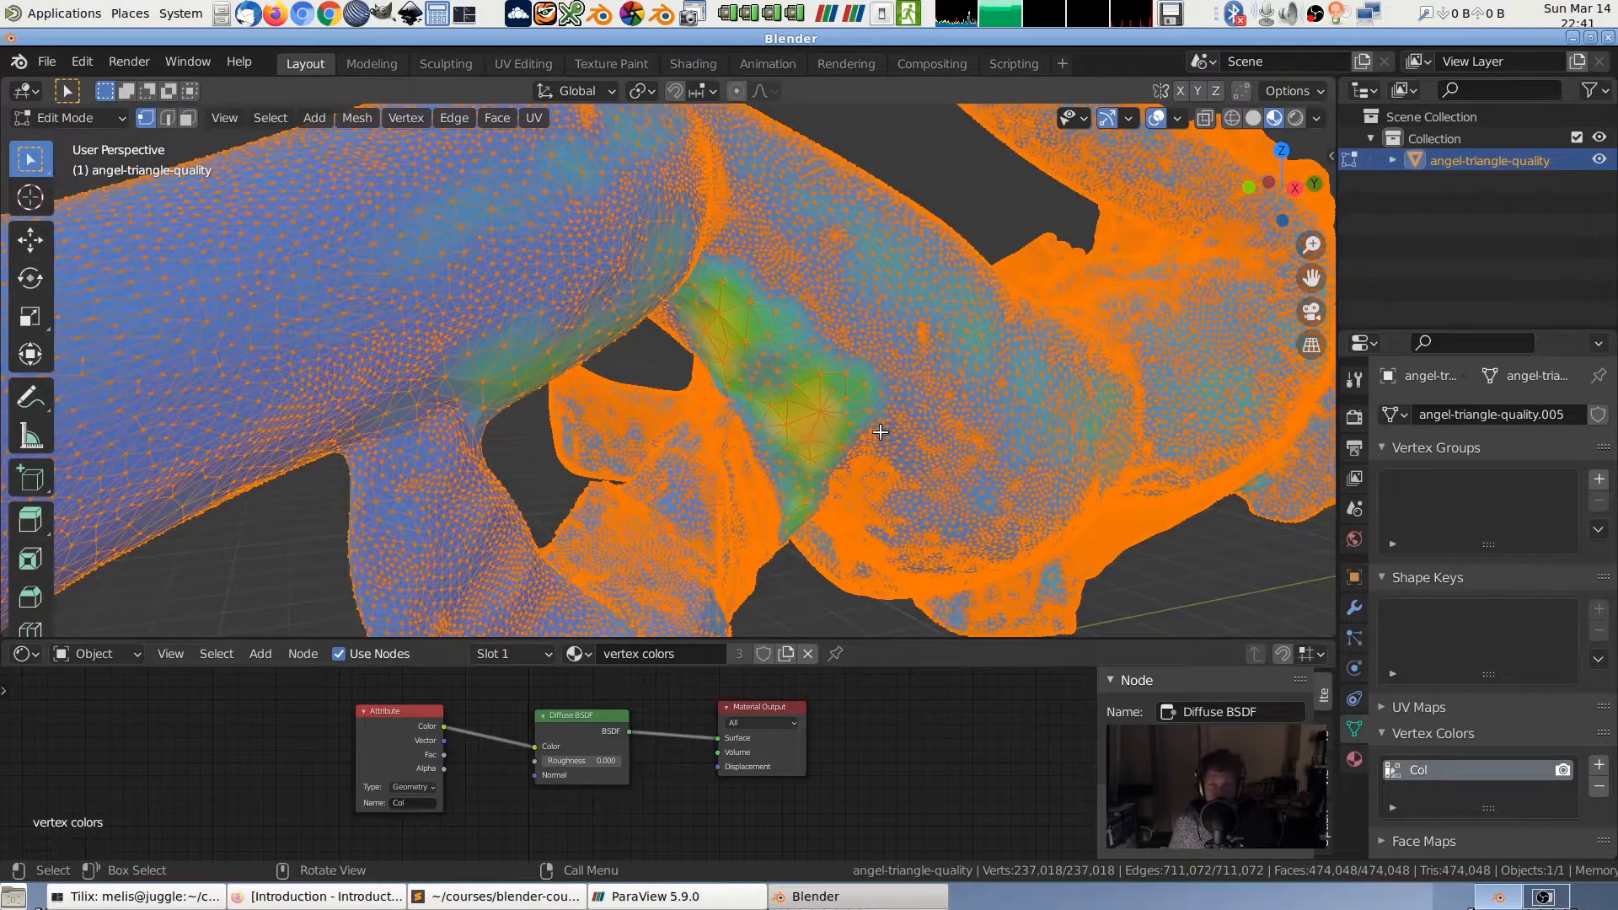
pyautogui.scroll(-6, 880, 431)
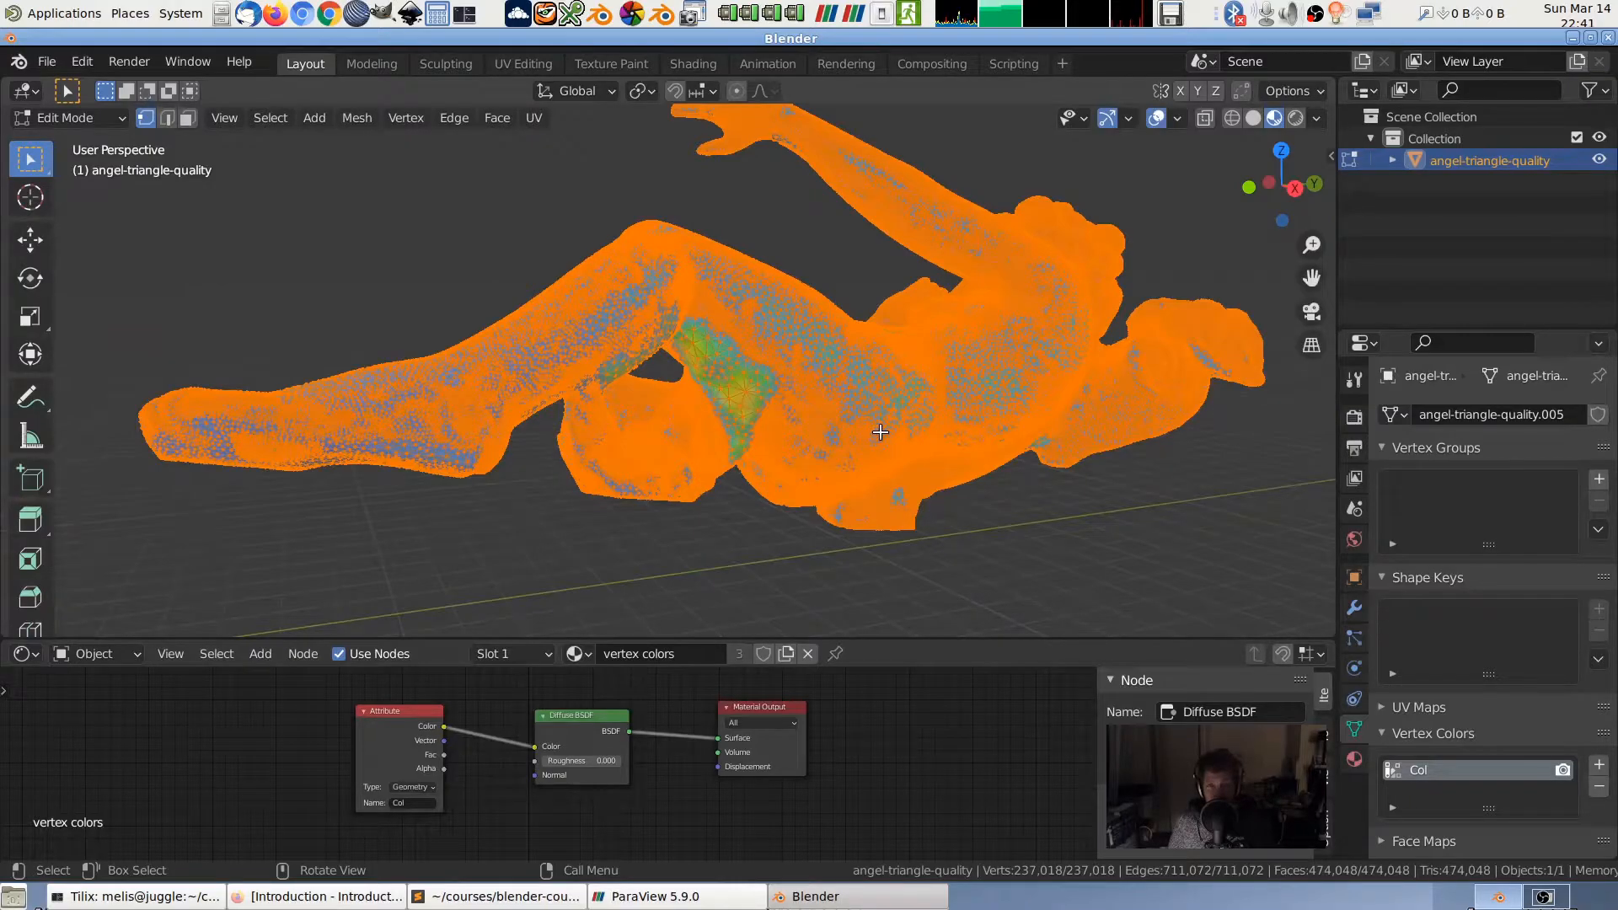
pyautogui.press('Tab')
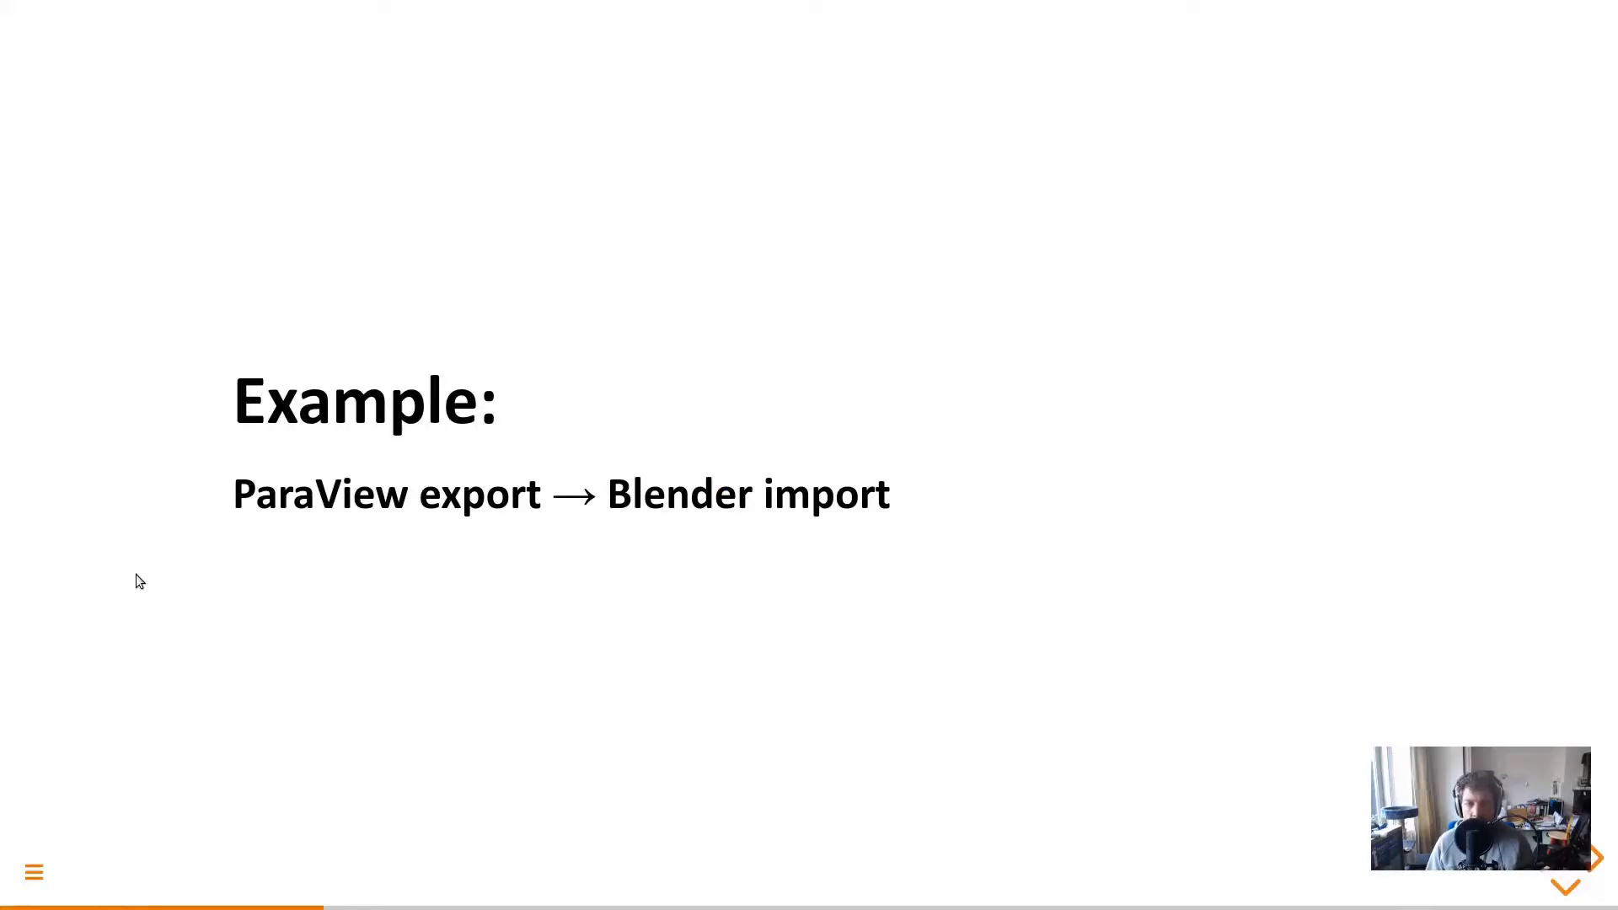
pyautogui.press('Down')
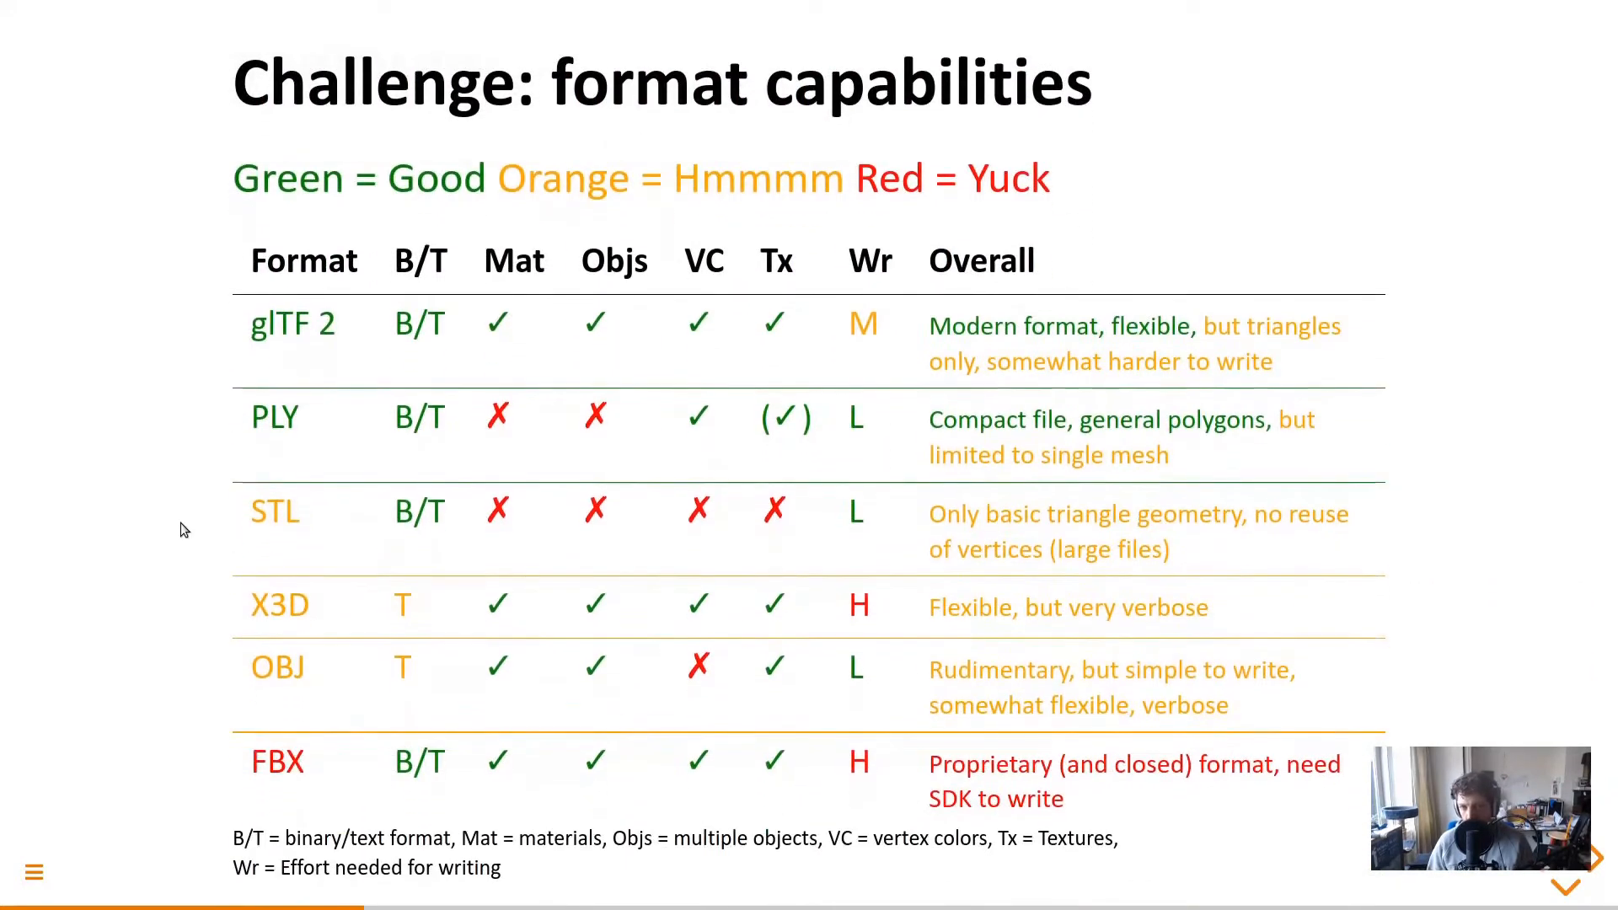